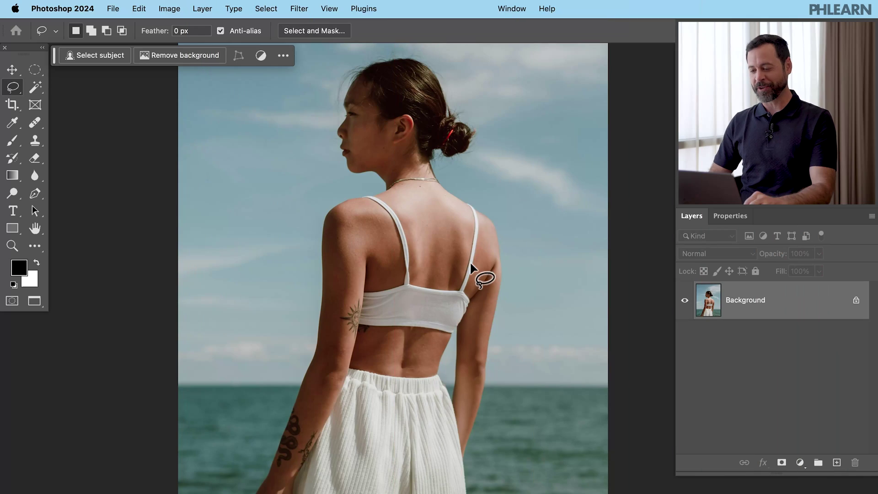
Step: Zoom in on the woman and lasso around her hair bun
{"action": "key", "text": "super+equal"}
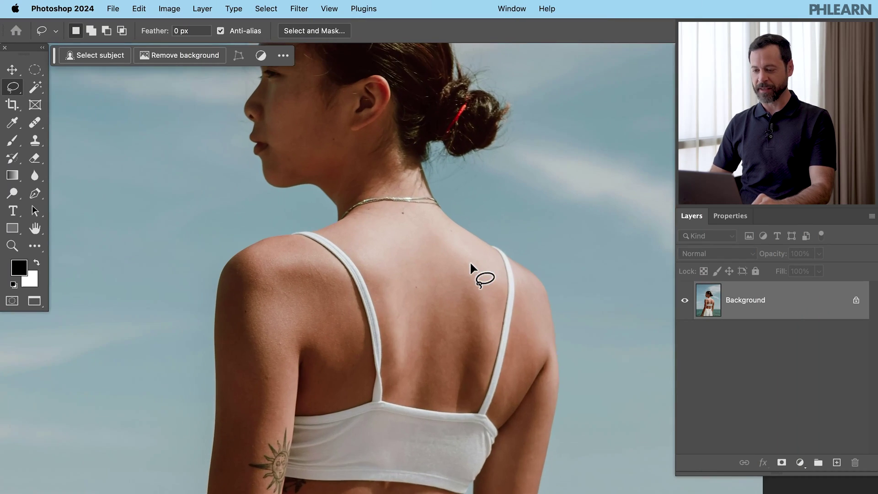
{"action": "scroll", "coordinate": [470, 262], "scroll_direction": "up", "scroll_amount": 5}
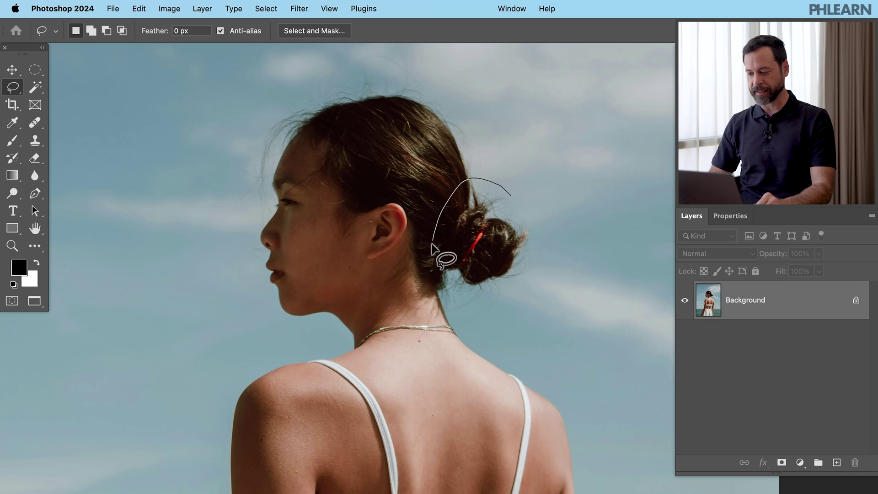
{"action": "left_click_drag", "start_coordinate": [512, 198], "coordinate": [514, 199]}
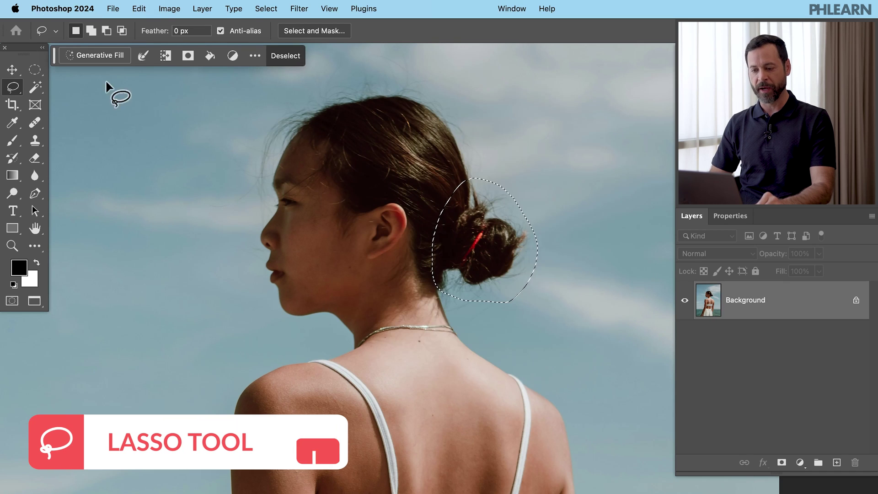
Step: Generate a fill for the bun with an empty prompt, removing the red hair tie
{"action": "left_click", "coordinate": [98, 58]}
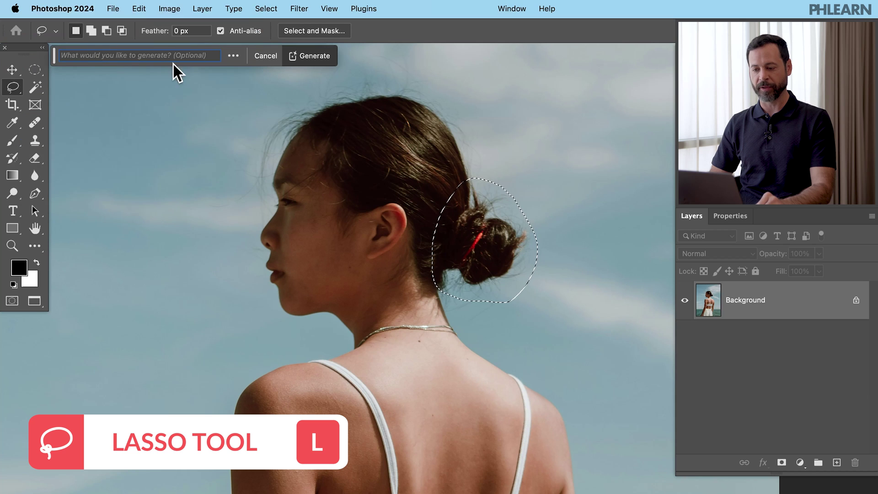
{"action": "left_click", "coordinate": [306, 56]}
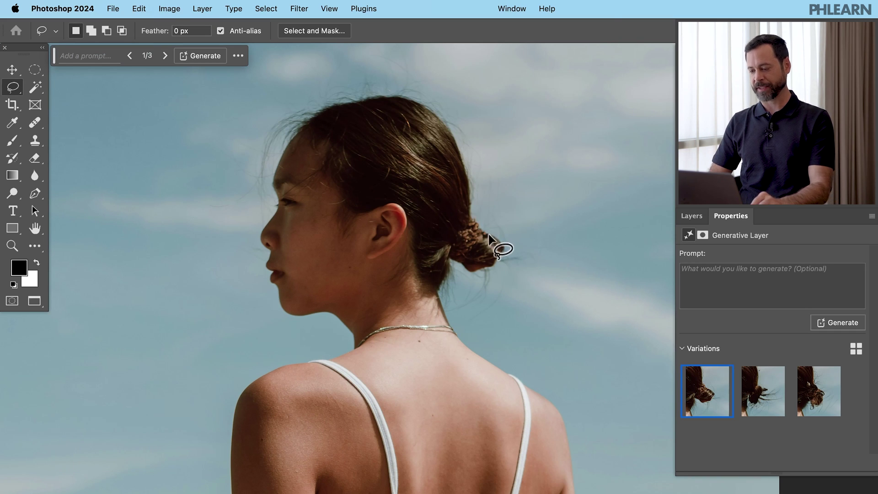
{"action": "scroll", "coordinate": [475, 242], "scroll_direction": "down", "scroll_amount": 2}
{"action": "scroll", "coordinate": [476, 242], "scroll_direction": "right", "scroll_amount": 1}
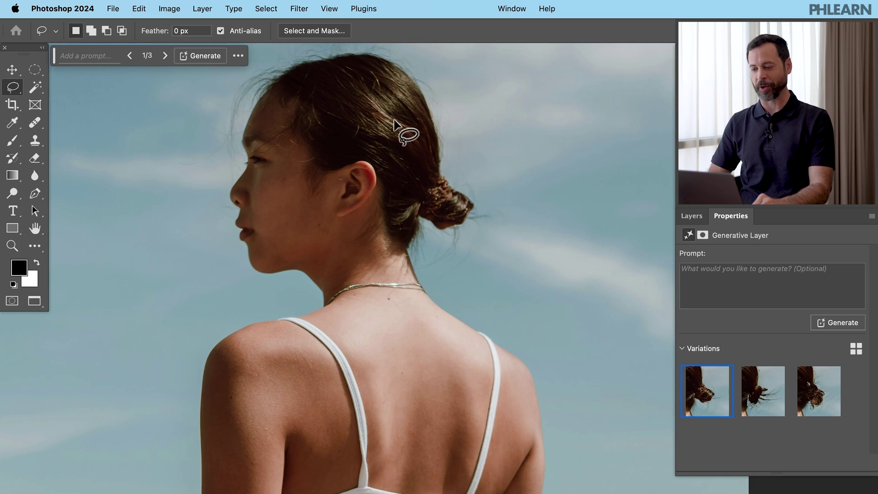
{"action": "scroll", "coordinate": [404, 106], "scroll_direction": "right", "scroll_amount": 2}
{"action": "scroll", "coordinate": [404, 106], "scroll_direction": "up", "scroll_amount": 1}
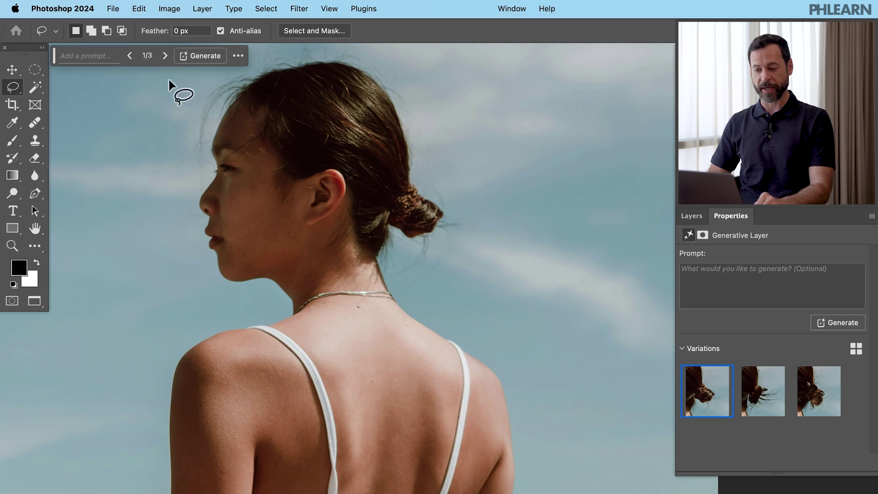
Step: Lasso the hair and upper back, subtracting the ear and adding the area along the strap
{"action": "left_click_drag", "start_coordinate": [378, 97], "coordinate": [374, 89]}
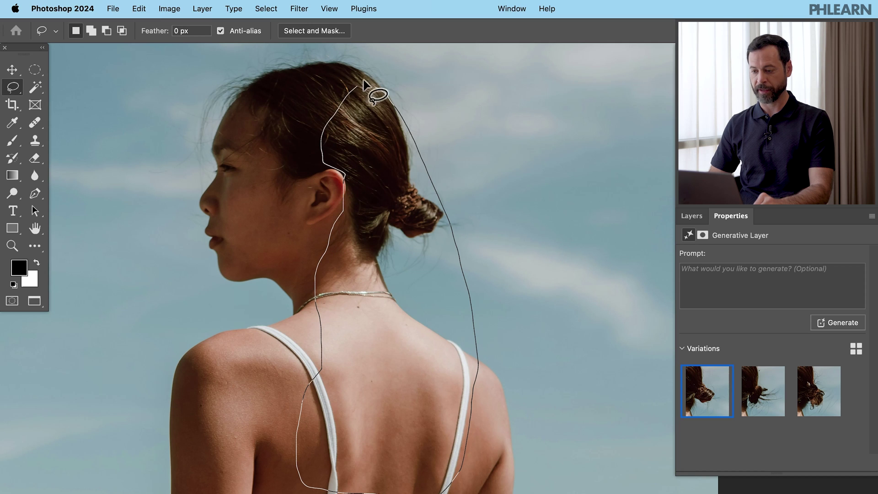
{"action": "left_click_drag", "start_coordinate": [364, 85], "coordinate": [362, 83]}
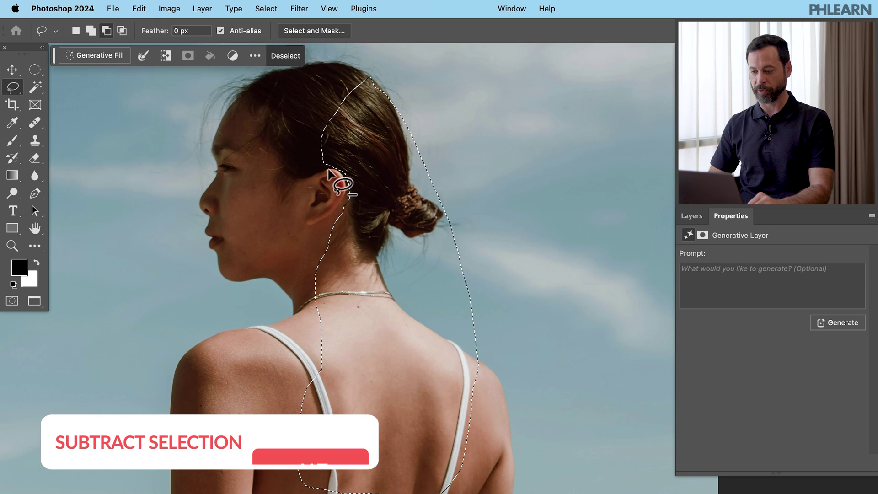
{"action": "mouse_move", "coordinate": [329, 173]}
{"action": "left_mouse_down"}
{"action": "mouse_move", "coordinate": [338, 176]}
{"action": "mouse_move", "coordinate": [343, 214]}
{"action": "left_mouse_up"}
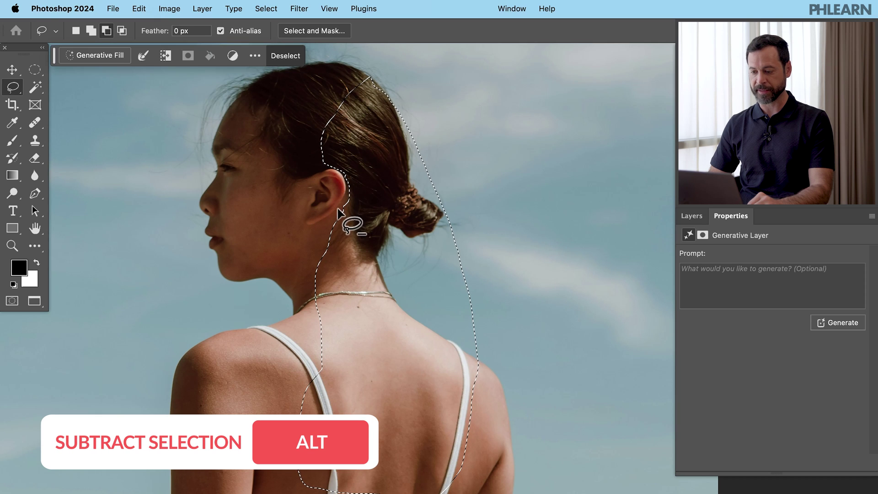
{"action": "right_click", "coordinate": [350, 167]}
{"action": "key", "text": "Escape"}
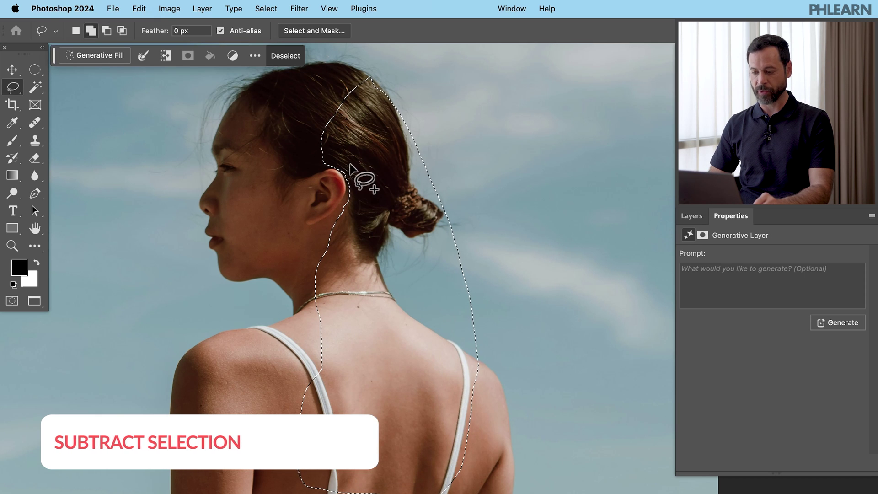
{"action": "mouse_move", "coordinate": [350, 167]}
{"action": "left_mouse_down"}
{"action": "mouse_move", "coordinate": [344, 211]}
{"action": "mouse_move", "coordinate": [328, 237]}
{"action": "mouse_move", "coordinate": [317, 405]}
{"action": "left_mouse_up"}
{"action": "key", "text": "super+minus"}
{"action": "mouse_move", "coordinate": [350, 333]}
{"action": "left_mouse_down"}
{"action": "mouse_move", "coordinate": [366, 348]}
{"action": "mouse_move", "coordinate": [366, 421]}
{"action": "mouse_move", "coordinate": [306, 385]}
{"action": "left_mouse_up"}
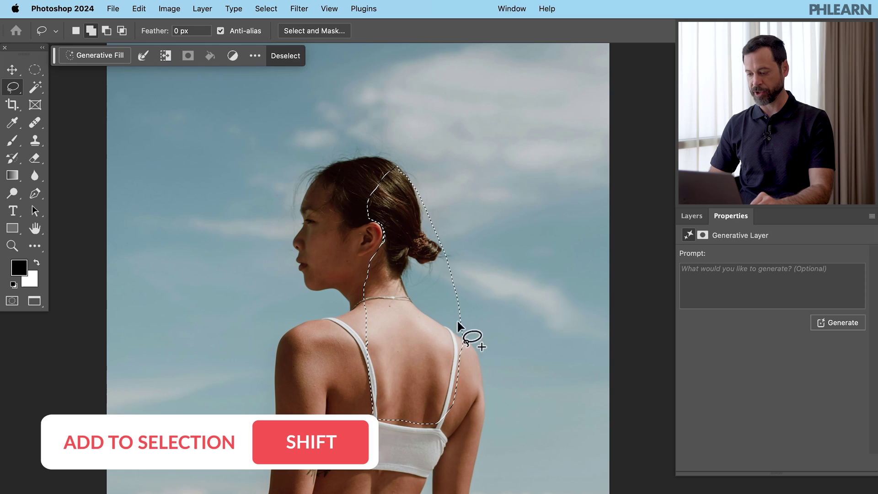
{"action": "left_click_drag", "start_coordinate": [457, 319], "coordinate": [453, 301]}
{"action": "left_click_drag", "start_coordinate": [470, 409], "coordinate": [432, 432]}
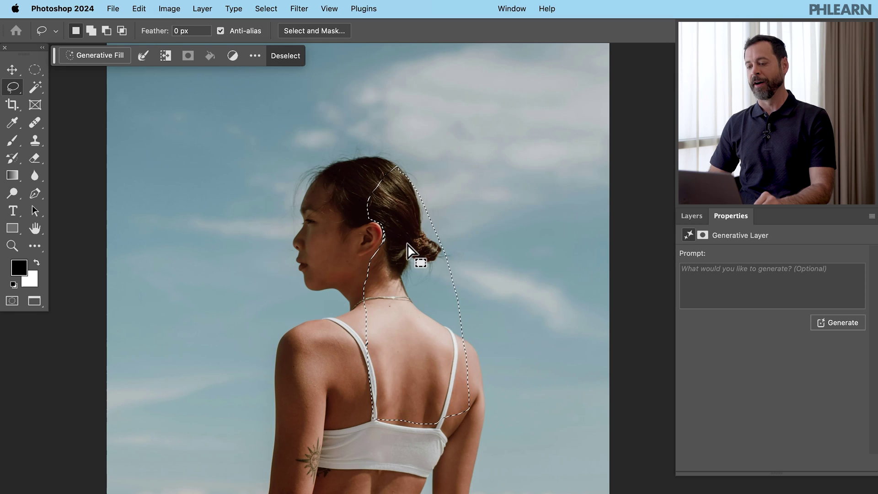
Step: Generate 'long hair' into the selection with Generative Fill
{"action": "left_click", "coordinate": [87, 59]}
{"action": "type", "text": "long hair"}
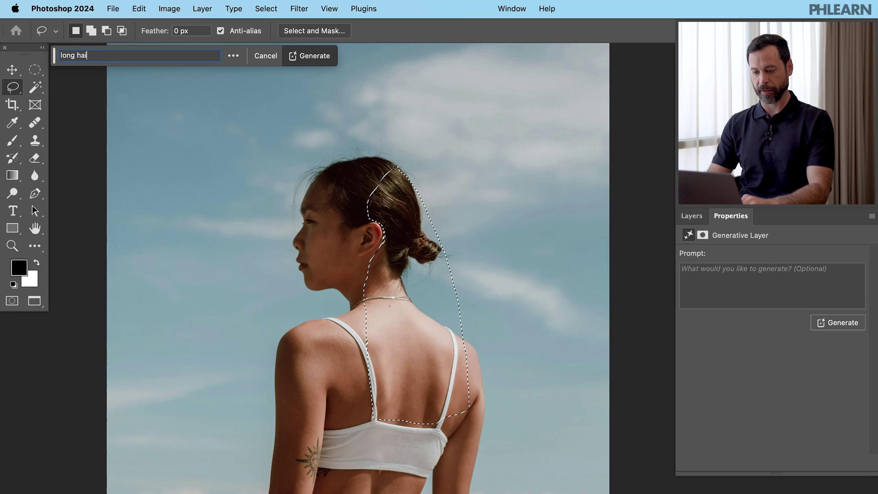
{"action": "left_click", "coordinate": [308, 54]}
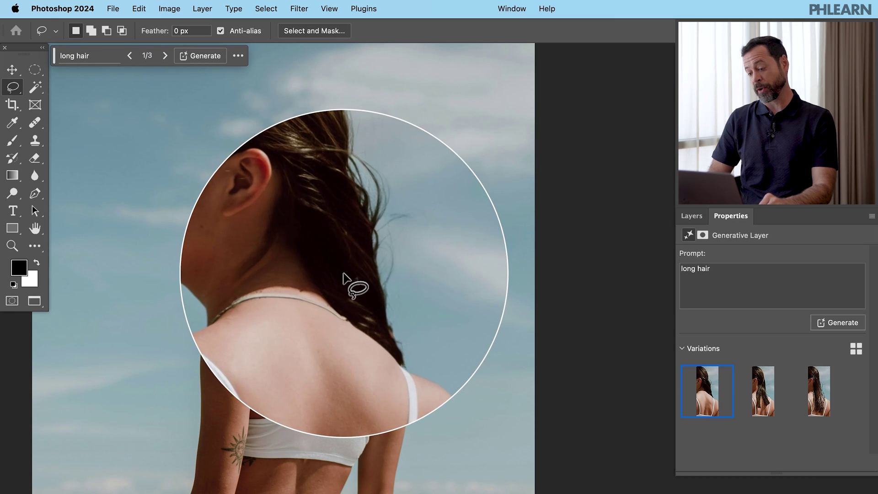
Step: Preview the second and third long-hair variations, then request more variations
{"action": "left_click", "coordinate": [757, 403]}
{"action": "left_click", "coordinate": [809, 402]}
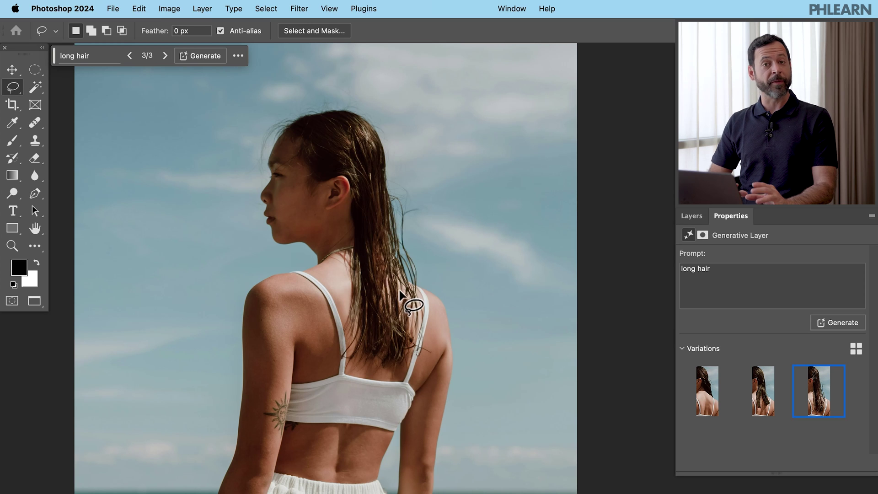
{"action": "left_click", "coordinate": [842, 328]}
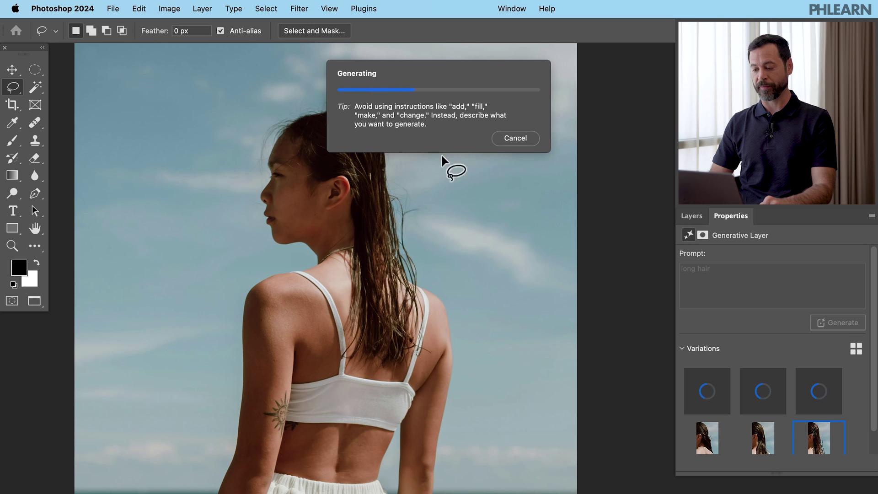
Step: Preview the slicked-back and looser long-hair variations, then return to the first
{"action": "scroll", "coordinate": [412, 242], "scroll_direction": "right", "scroll_amount": 4}
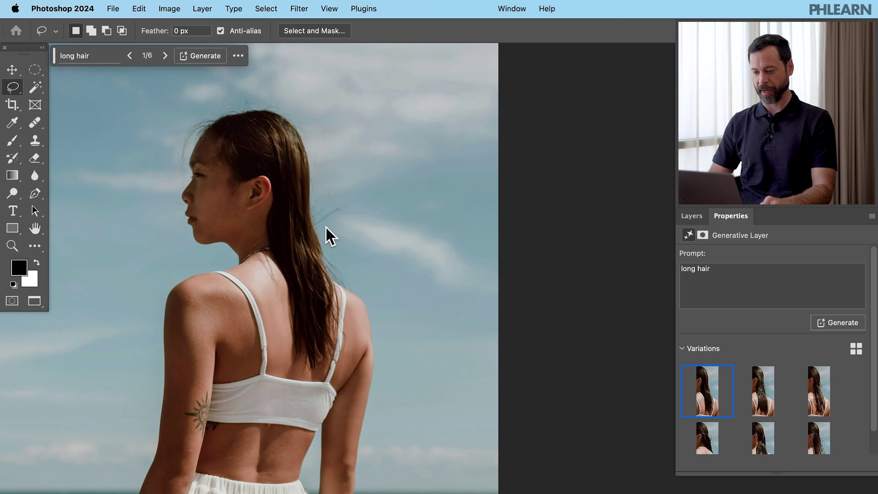
{"action": "left_click", "coordinate": [755, 402]}
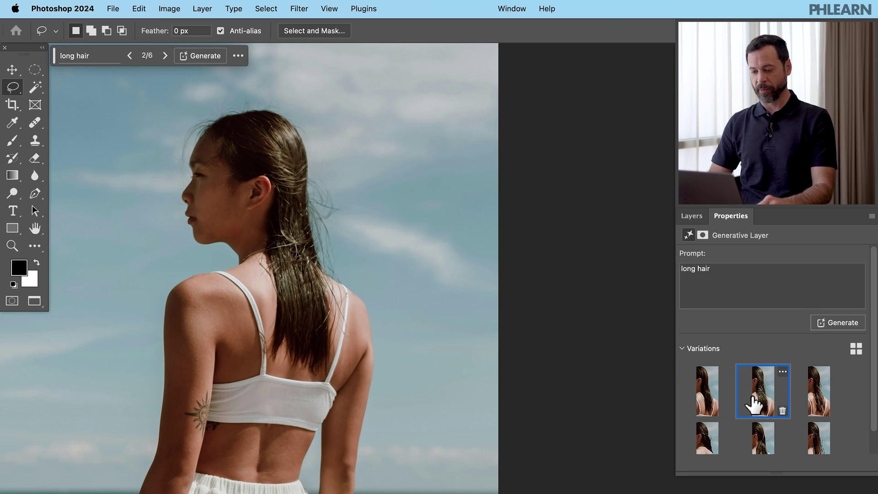
{"action": "left_click", "coordinate": [807, 401]}
{"action": "left_click", "coordinate": [703, 392]}
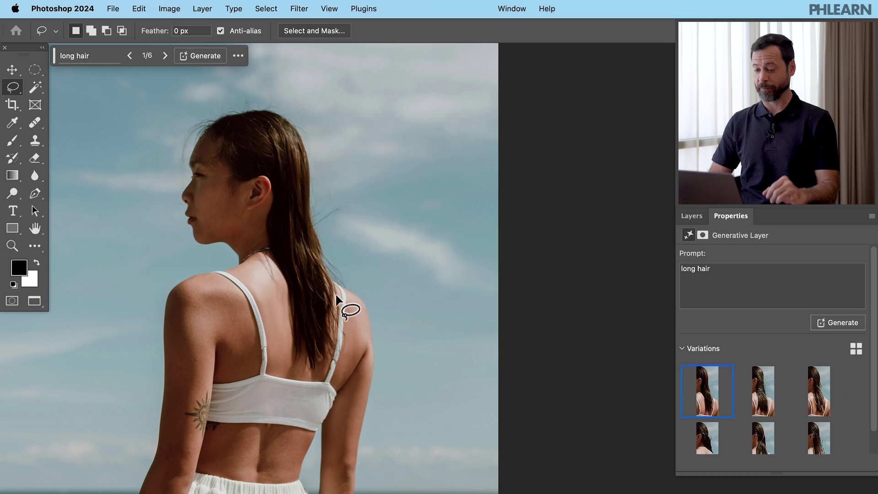
Step: Check the long hair layer in Layers and float all portraits as separate windows
{"action": "left_click", "coordinate": [695, 217]}
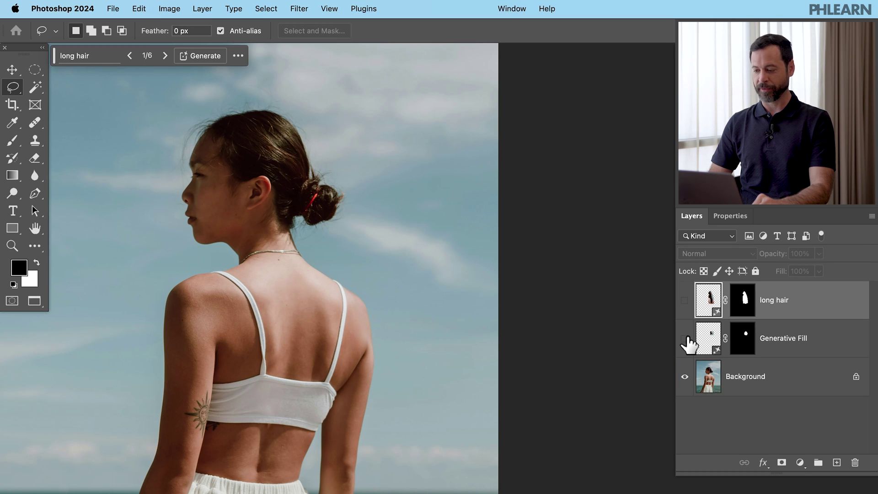
{"action": "left_click", "coordinate": [685, 301]}
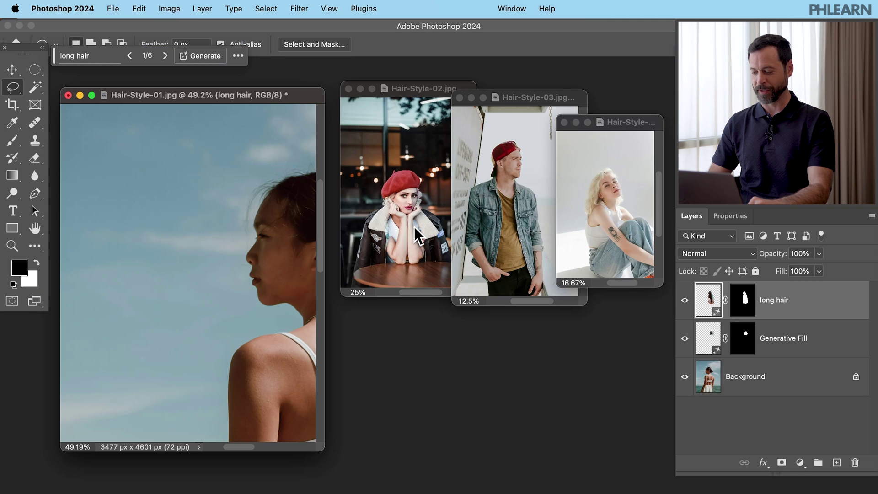
{"action": "key", "text": "super+minus"}
Step: Bring the Hair-Style-02 portrait forward in full screen and zoom in on the face
{"action": "left_click", "coordinate": [435, 88]}
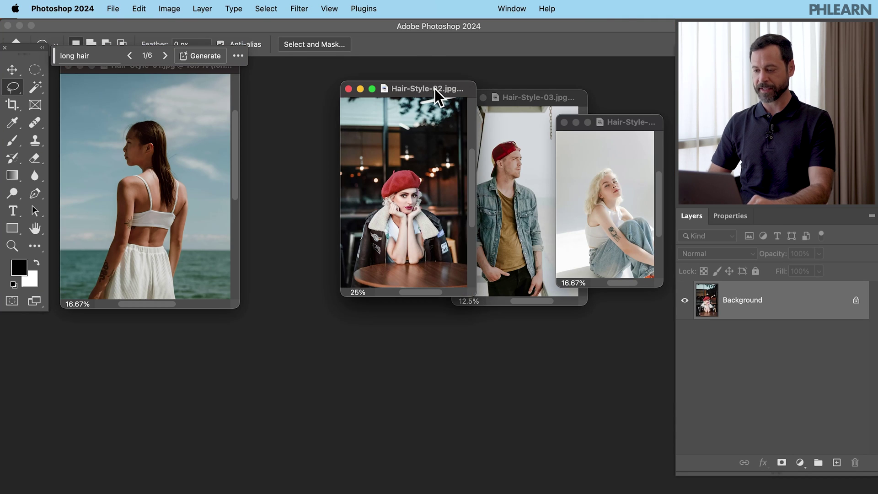
{"action": "key", "text": "f"}
{"action": "key", "text": "super+plus"}
{"action": "key", "text": "super+plus"}
{"action": "key", "text": "super+plus"}
{"action": "key", "text": "super+plus"}
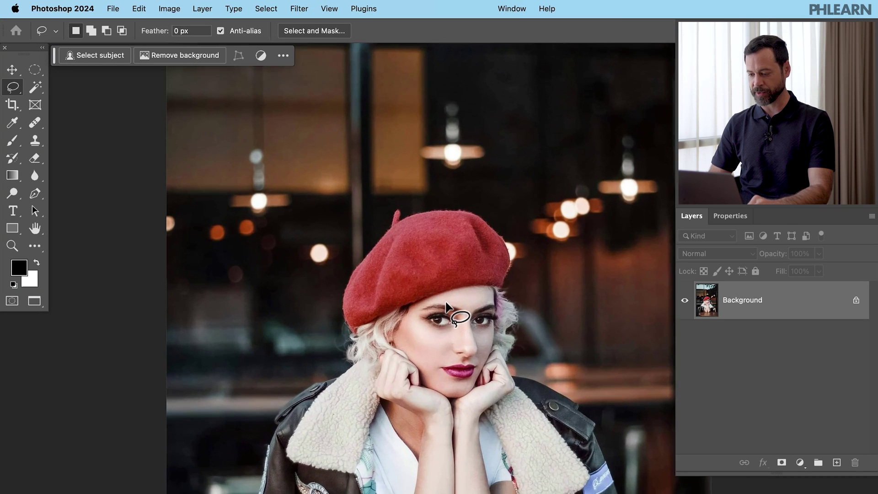
{"action": "scroll", "coordinate": [446, 306], "scroll_direction": "down", "scroll_amount": 3}
{"action": "scroll", "coordinate": [446, 307], "scroll_direction": "right", "scroll_amount": 4}
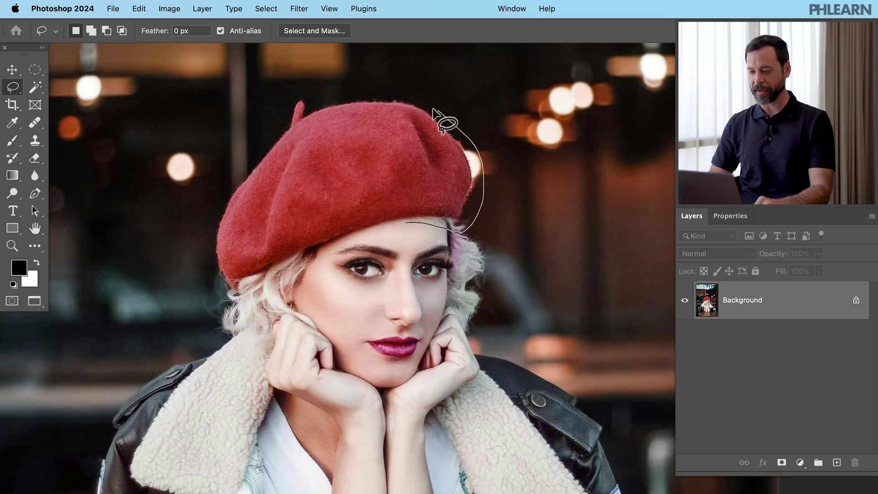
Step: Lasso around the red beret and generate a replacement with no prompt
{"action": "left_click_drag", "start_coordinate": [385, 93], "coordinate": [308, 101]}
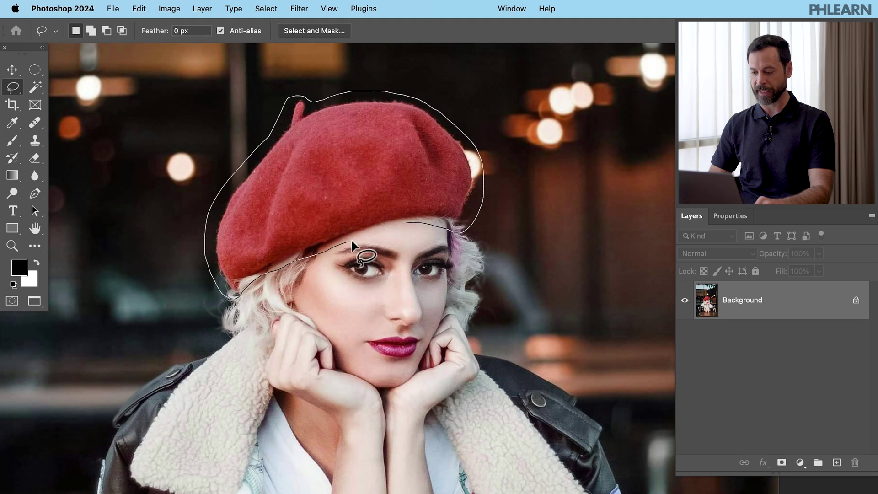
{"action": "left_click_drag", "start_coordinate": [391, 223], "coordinate": [406, 223]}
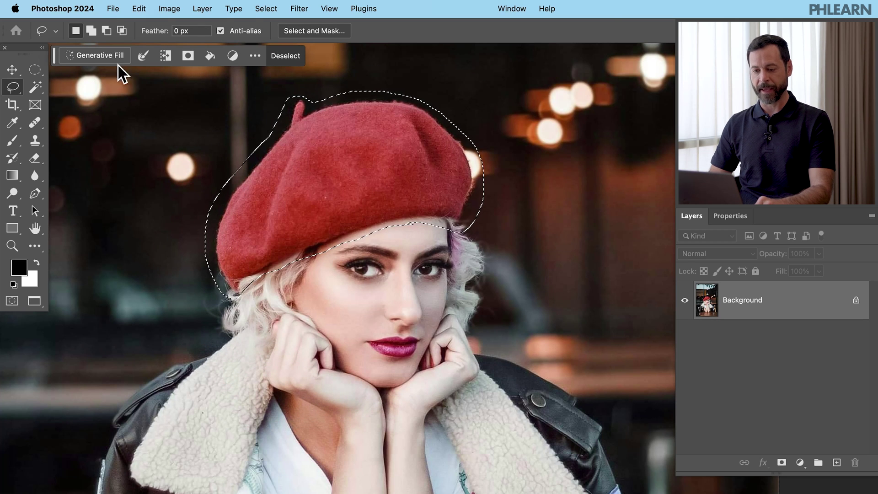
{"action": "left_click", "coordinate": [95, 55]}
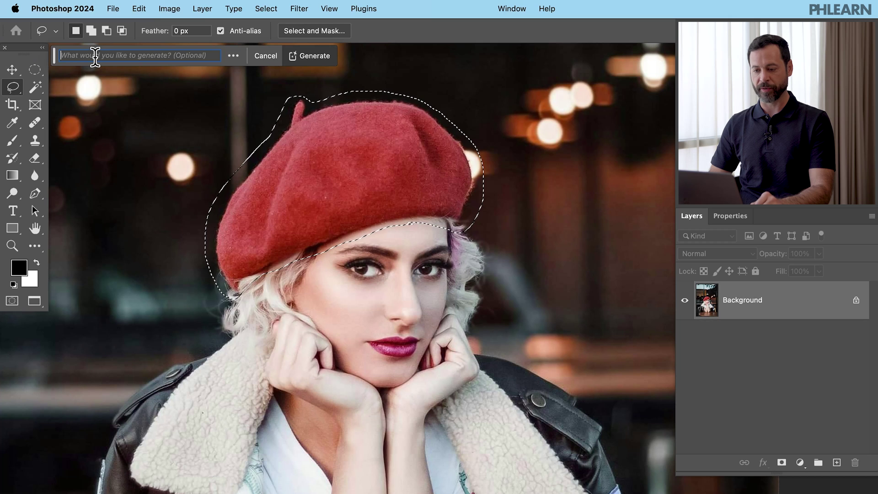
{"action": "left_click", "coordinate": [320, 59]}
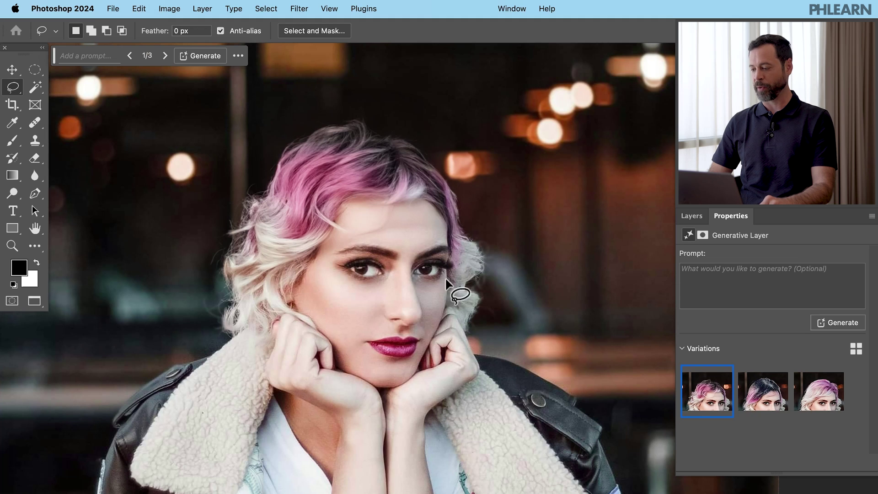
Step: Pick the lighter pink-tipped third variation and toggle its layer off and on to compare
{"action": "left_click", "coordinate": [815, 399]}
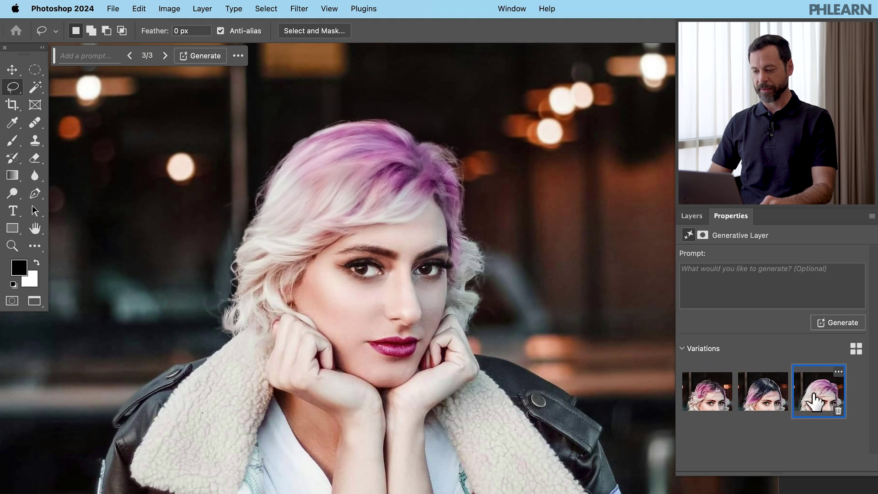
{"action": "left_click", "coordinate": [691, 216]}
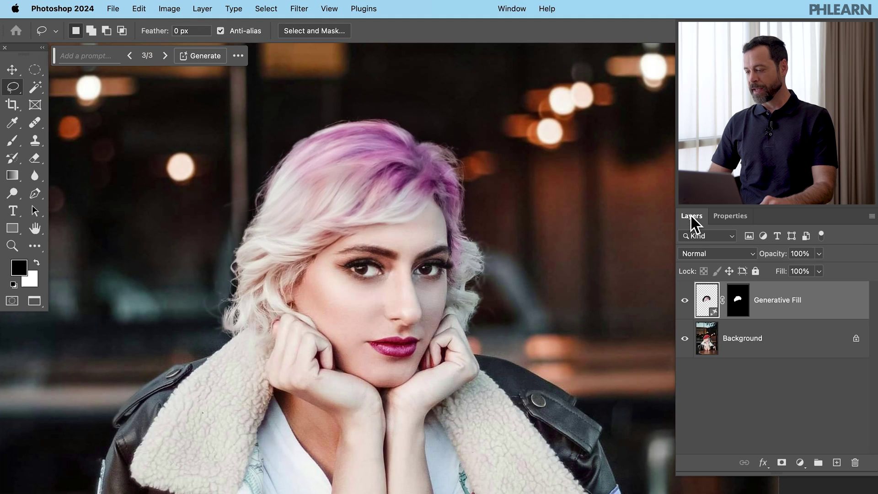
{"action": "left_click", "coordinate": [685, 300]}
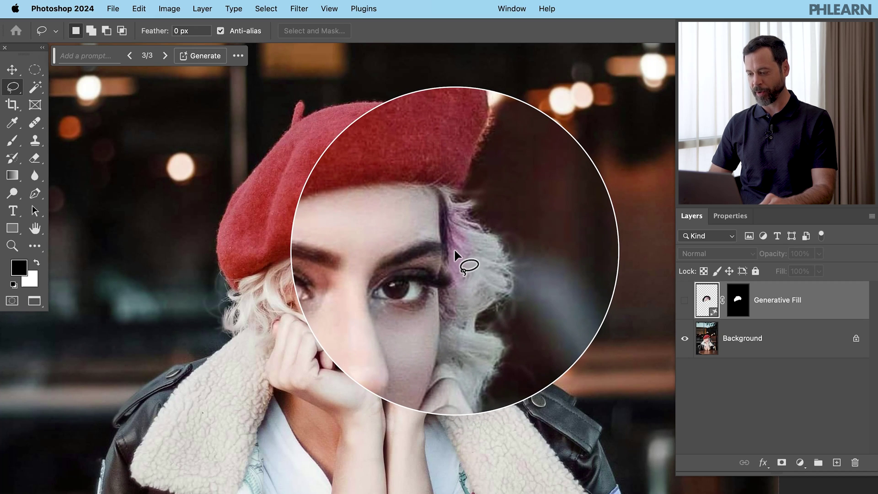
{"action": "left_click", "coordinate": [684, 301]}
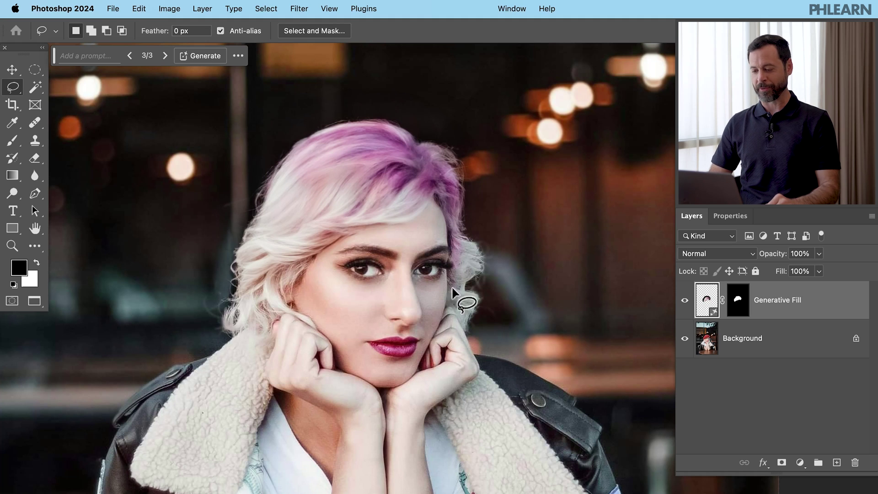
{"action": "left_click", "coordinate": [685, 301]}
{"action": "left_click", "coordinate": [685, 301]}
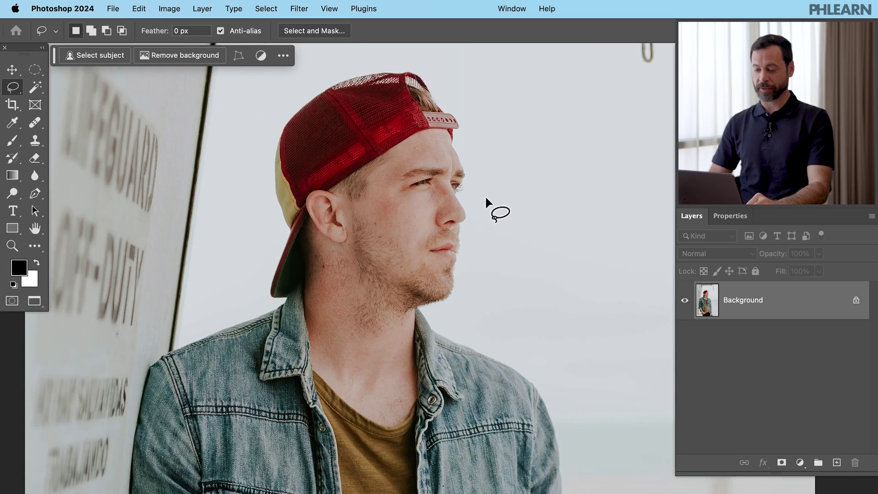
Step: Zoom in, lasso above the man's upper lip, and generate with the prompt 'moustache'
{"action": "scroll", "coordinate": [485, 196], "scroll_direction": "up", "scroll_amount": 3}
{"action": "scroll", "coordinate": [485, 196], "scroll_direction": "up", "scroll_amount": 2}
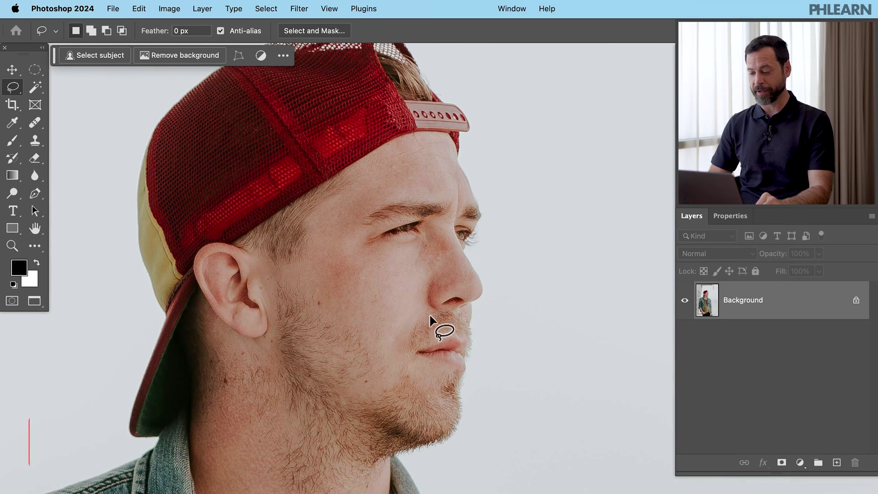
{"action": "mouse_move", "coordinate": [436, 313]}
{"action": "left_mouse_down"}
{"action": "mouse_move", "coordinate": [474, 329]}
{"action": "mouse_move", "coordinate": [484, 346]}
{"action": "left_mouse_up"}
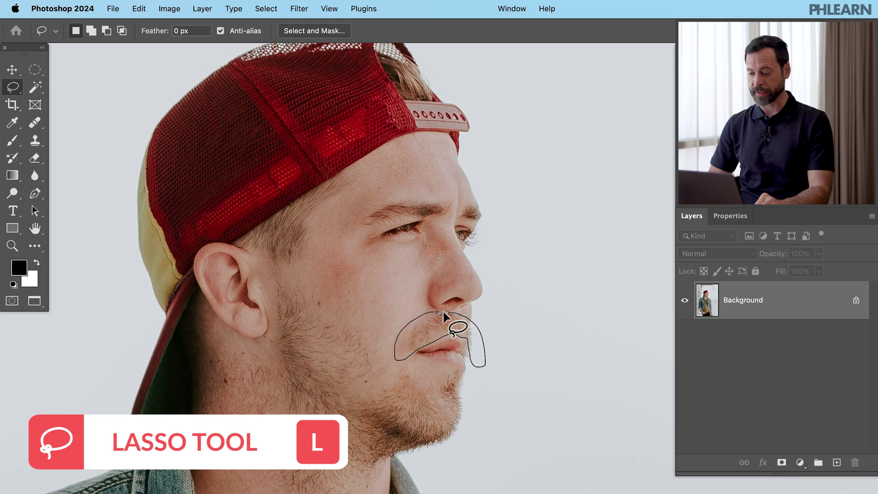
{"action": "mouse_move", "coordinate": [443, 311]}
{"action": "left_mouse_down"}
{"action": "mouse_move", "coordinate": [474, 319]}
{"action": "mouse_move", "coordinate": [485, 352]}
{"action": "left_mouse_up"}
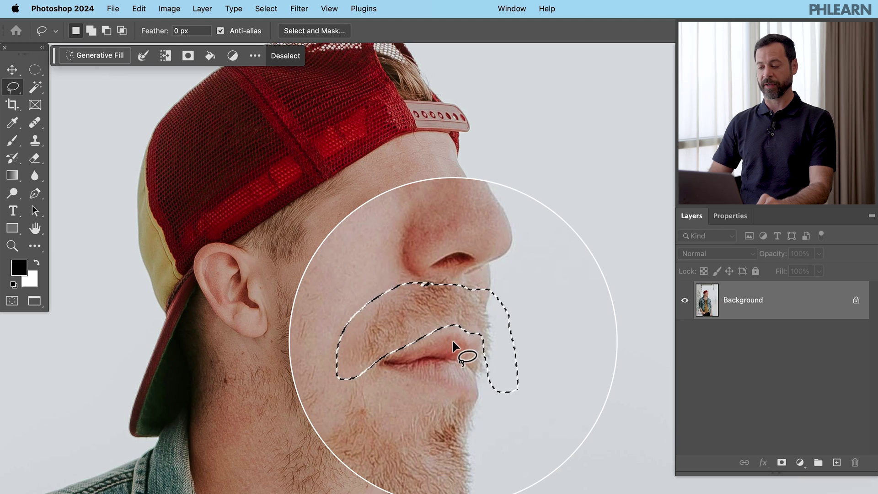
{"action": "left_click", "coordinate": [98, 56]}
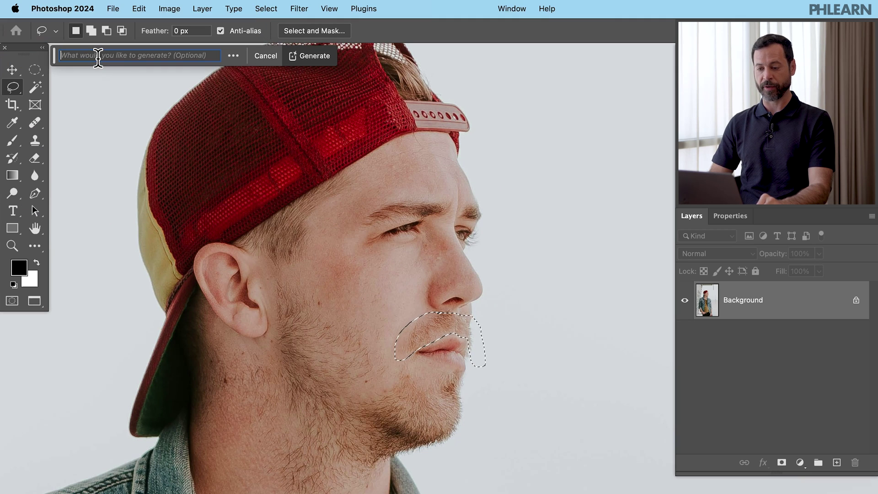
{"action": "type", "text": "moustache"}
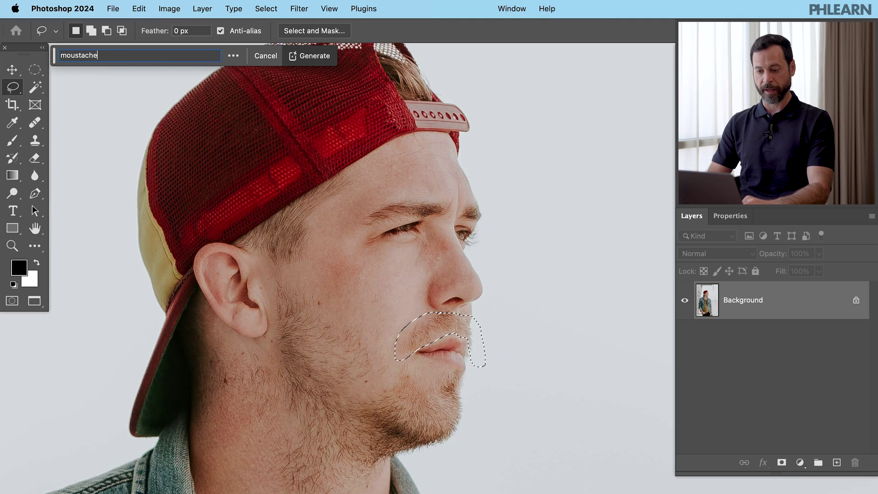
{"action": "left_click", "coordinate": [313, 59]}
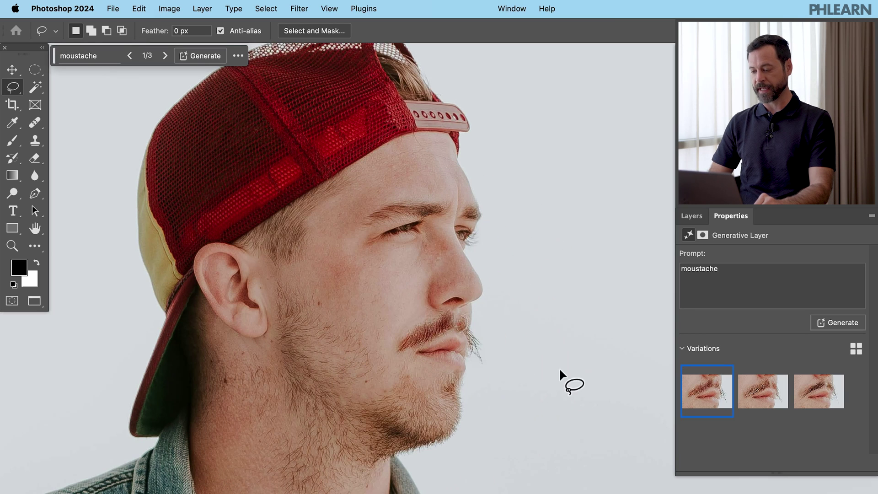
Step: Browse the three moustache variations and return to the first
{"action": "left_click", "coordinate": [764, 389]}
{"action": "left_click", "coordinate": [818, 394]}
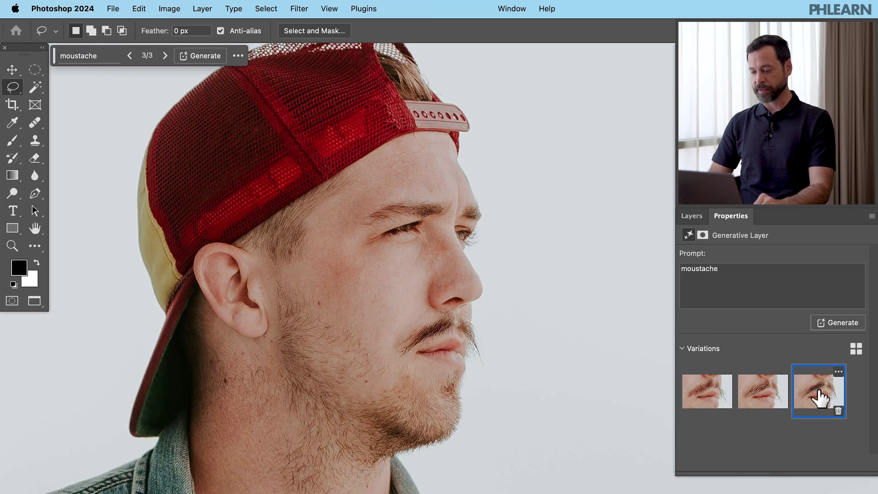
{"action": "left_click", "coordinate": [761, 394]}
{"action": "left_click", "coordinate": [700, 396]}
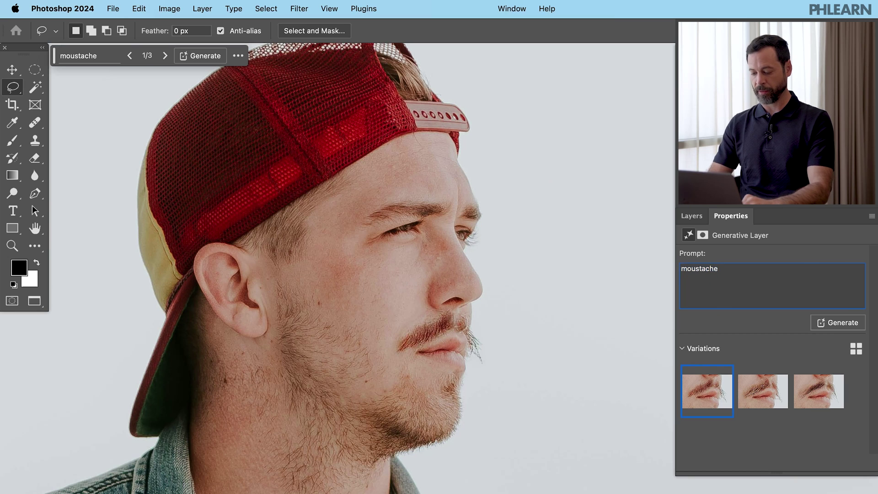
Step: Regenerate with 'full moustache' and choose the third new variation
{"action": "left_click", "coordinate": [842, 323]}
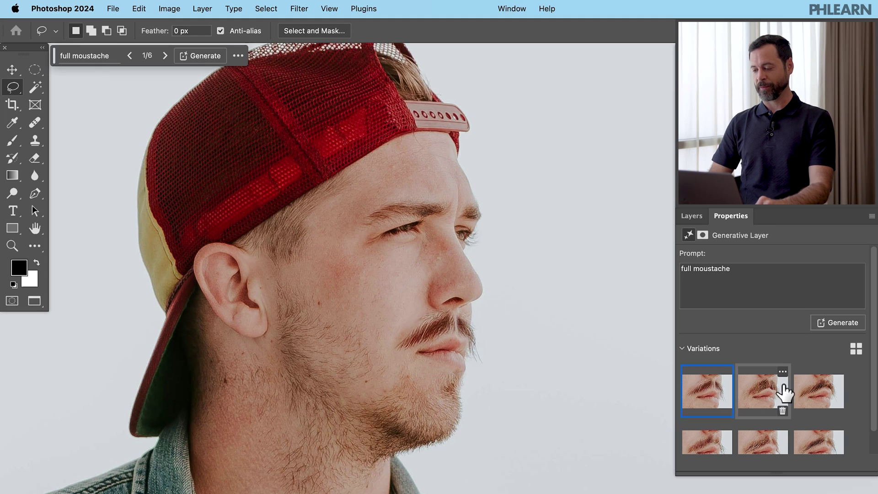
{"action": "left_click", "coordinate": [765, 402]}
{"action": "left_click", "coordinate": [804, 397]}
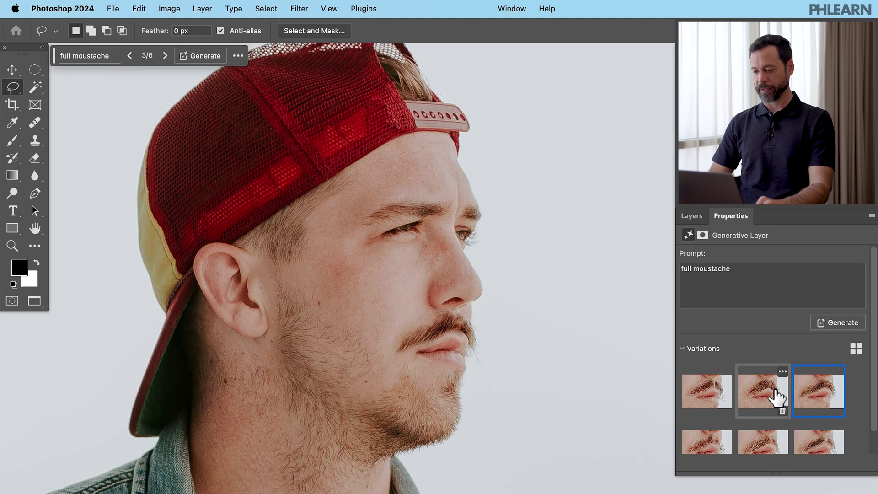
{"action": "scroll", "coordinate": [455, 334], "scroll_direction": "down", "scroll_amount": 2}
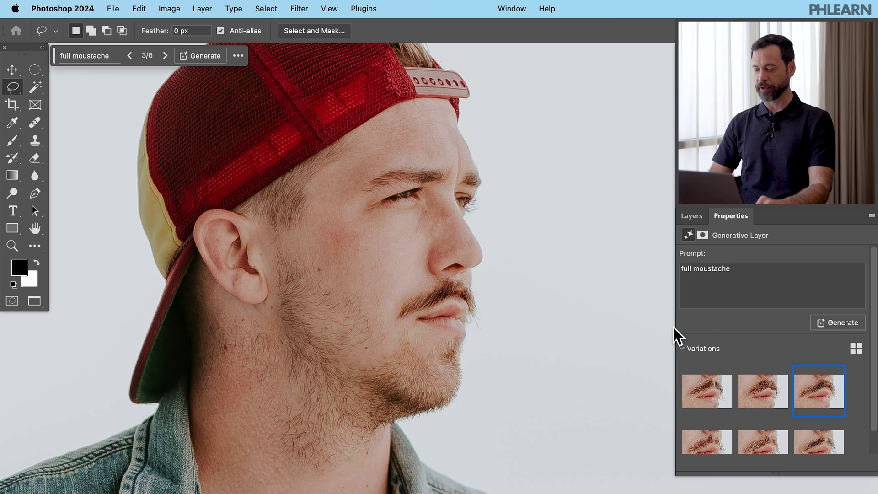
Step: Hide and show the moustache layer to compare with the original
{"action": "left_click", "coordinate": [688, 215]}
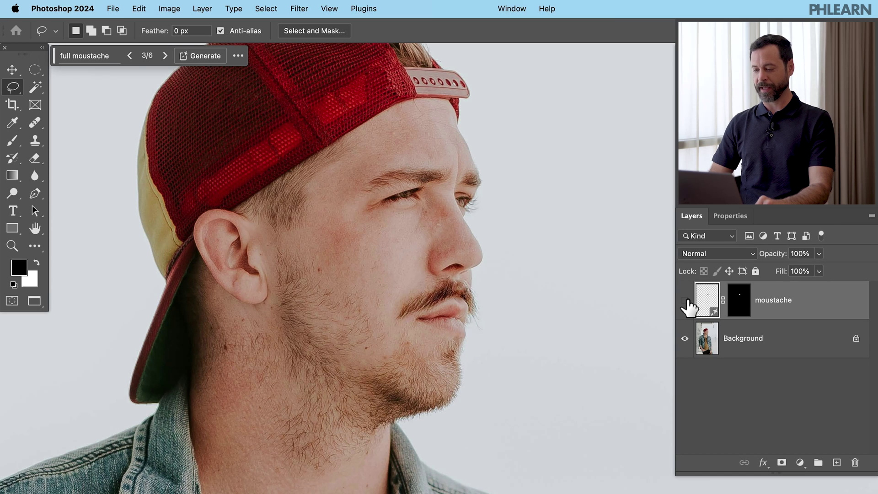
{"action": "left_click", "coordinate": [686, 300]}
{"action": "left_click", "coordinate": [685, 301]}
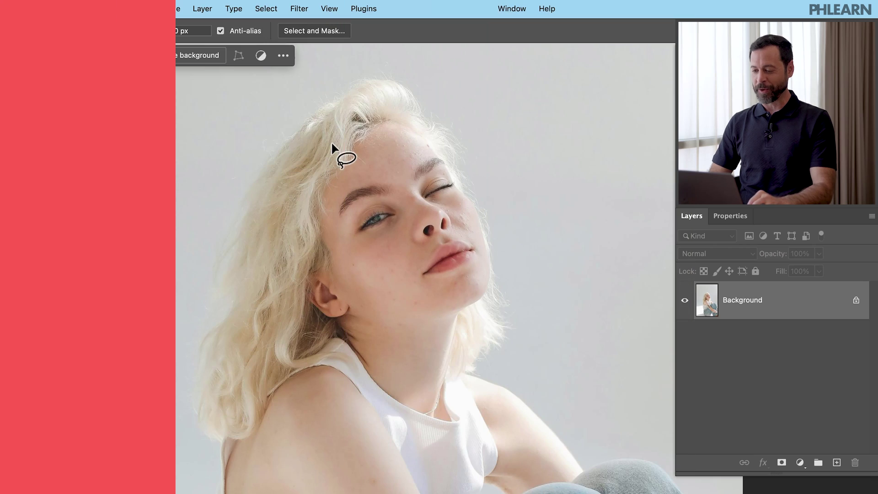
Step: Lasso the top of the blonde hair, then Shift-add the left side down to the shoulder
{"action": "left_click_drag", "start_coordinate": [348, 75], "coordinate": [386, 71]}
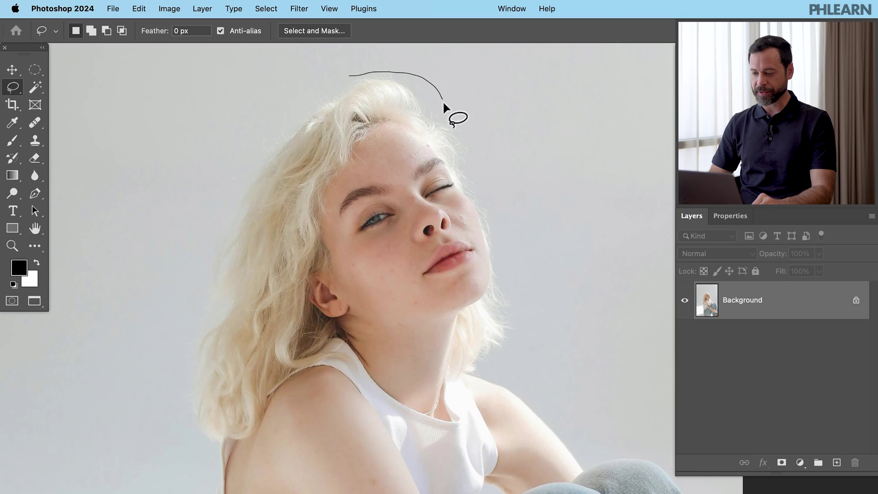
{"action": "mouse_move", "coordinate": [453, 143]}
{"action": "left_mouse_down"}
{"action": "mouse_move", "coordinate": [435, 155]}
{"action": "mouse_move", "coordinate": [397, 133]}
{"action": "mouse_move", "coordinate": [372, 136]}
{"action": "mouse_move", "coordinate": [331, 212]}
{"action": "left_mouse_up"}
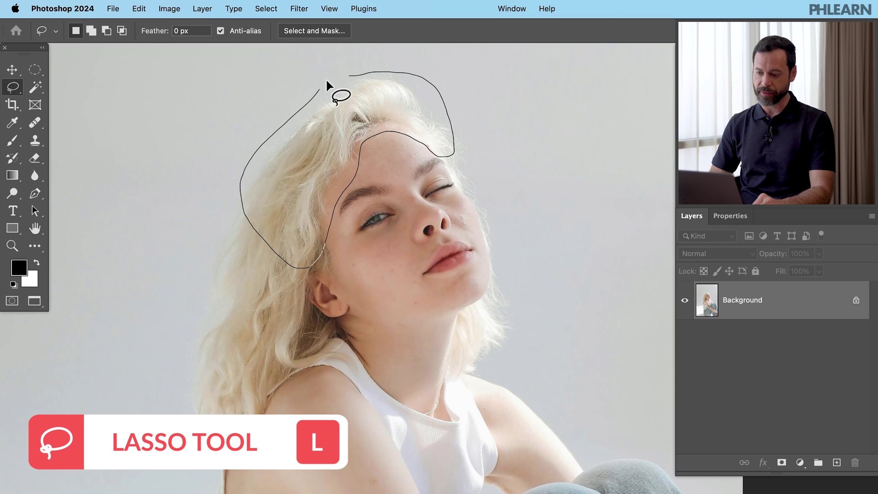
{"action": "left_click_drag", "start_coordinate": [326, 78], "coordinate": [343, 71]}
{"action": "key", "text": "shift"}
{"action": "mouse_move", "coordinate": [242, 188]}
{"action": "left_mouse_down"}
{"action": "mouse_move", "coordinate": [204, 287]}
{"action": "mouse_move", "coordinate": [186, 395]}
{"action": "mouse_move", "coordinate": [206, 467]}
{"action": "left_mouse_up"}
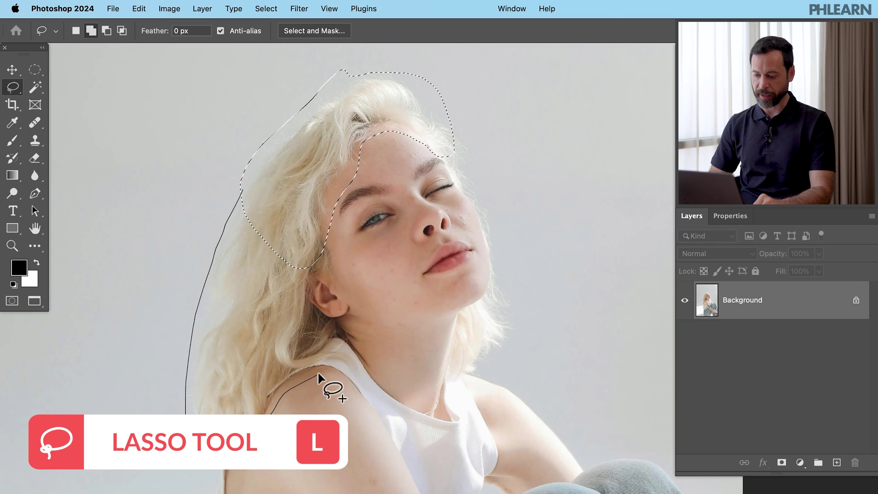
{"action": "mouse_move", "coordinate": [353, 350]}
{"action": "left_mouse_down"}
{"action": "mouse_move", "coordinate": [315, 300]}
{"action": "mouse_move", "coordinate": [314, 276]}
{"action": "mouse_move", "coordinate": [335, 265]}
{"action": "mouse_move", "coordinate": [318, 213]}
{"action": "left_mouse_up"}
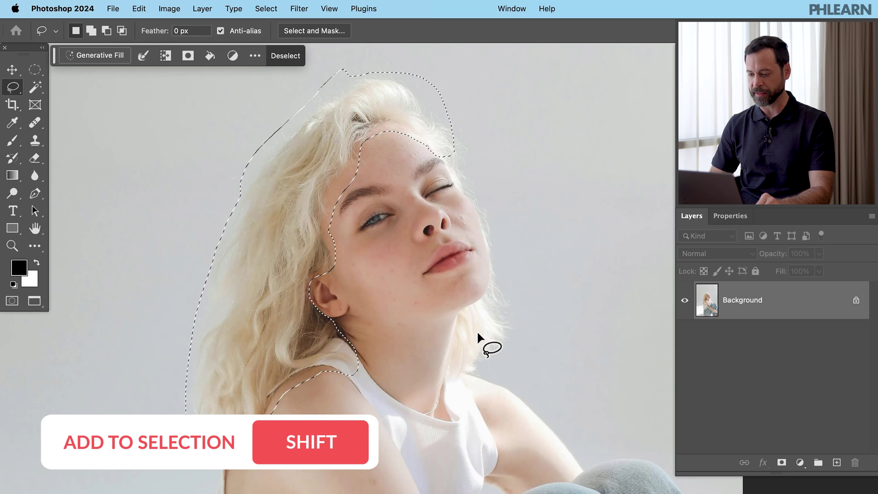
Step: Generate 'fancy haircut' into the hair selection, browse the variations, and keep the first
{"action": "left_click", "coordinate": [102, 56]}
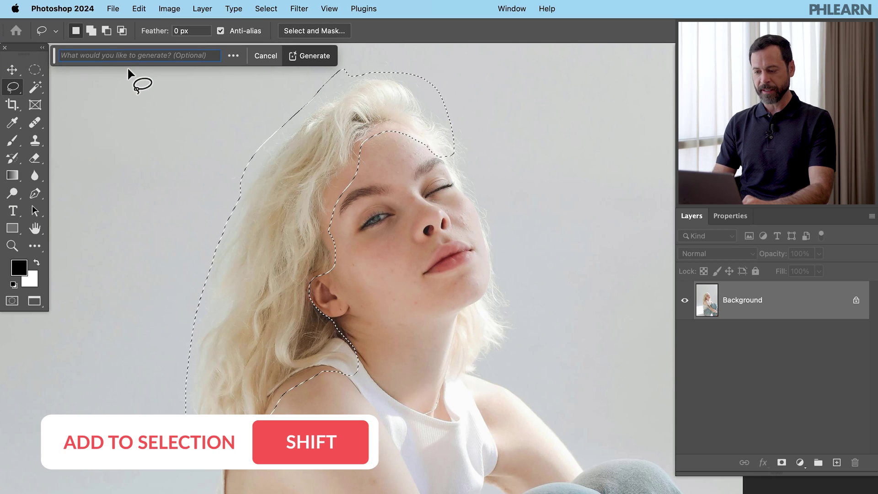
{"action": "type", "text": "fancy "}
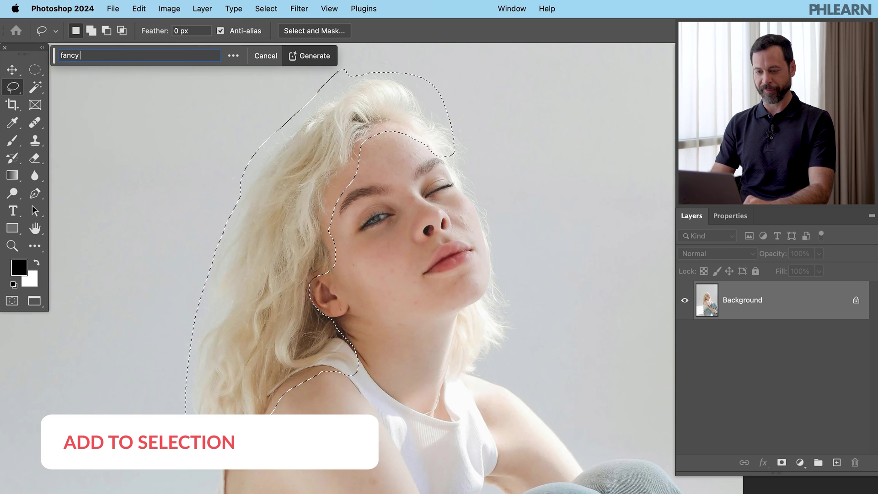
{"action": "type", "text": "haircut"}
{"action": "key", "text": "Return"}
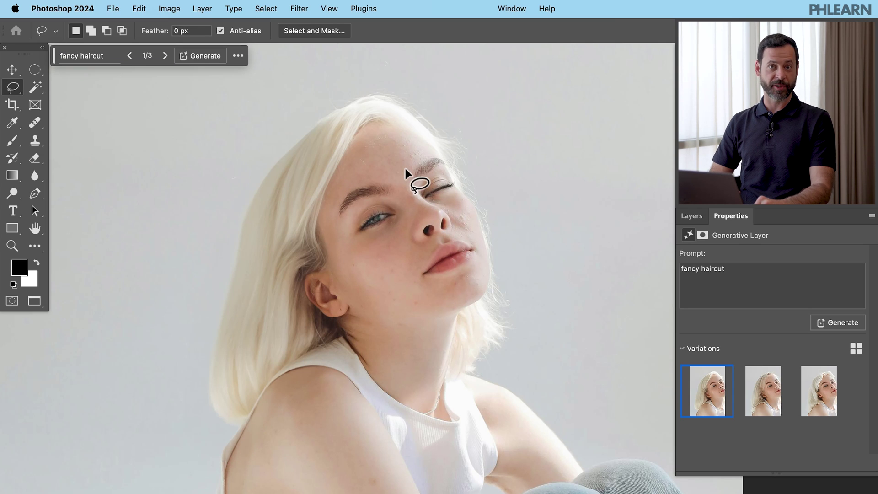
{"action": "left_click", "coordinate": [765, 392]}
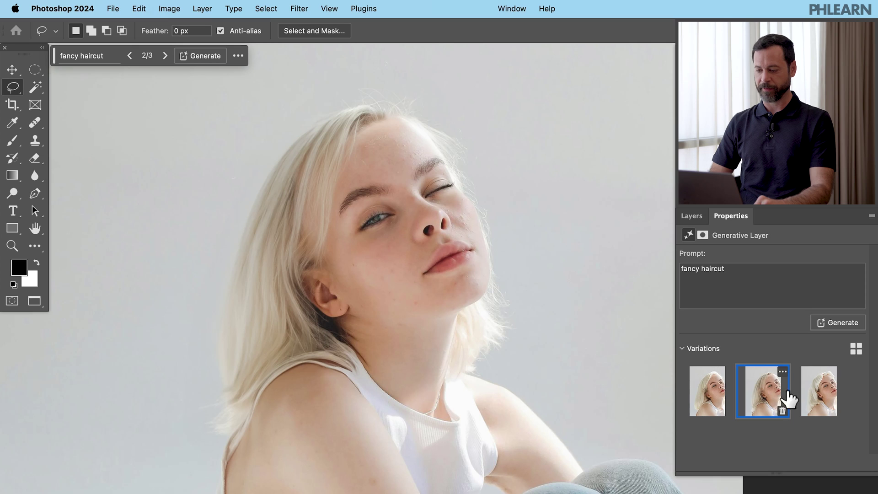
{"action": "left_click", "coordinate": [763, 397]}
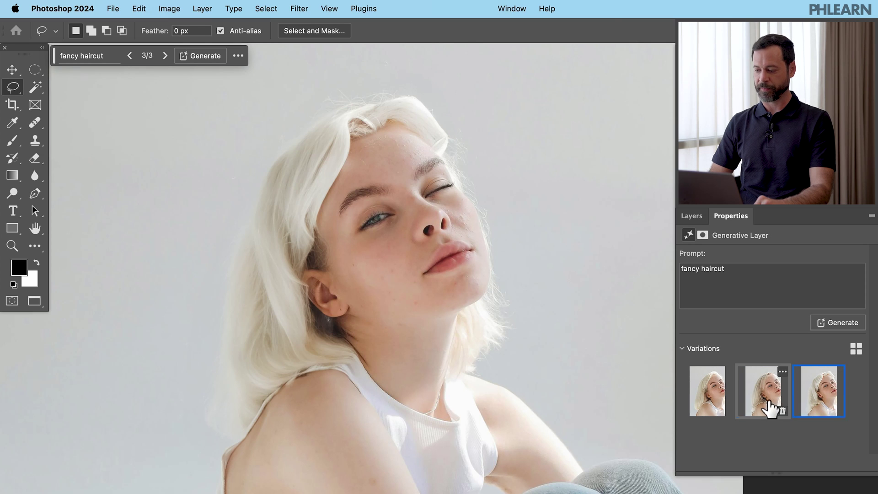
{"action": "left_click", "coordinate": [711, 392]}
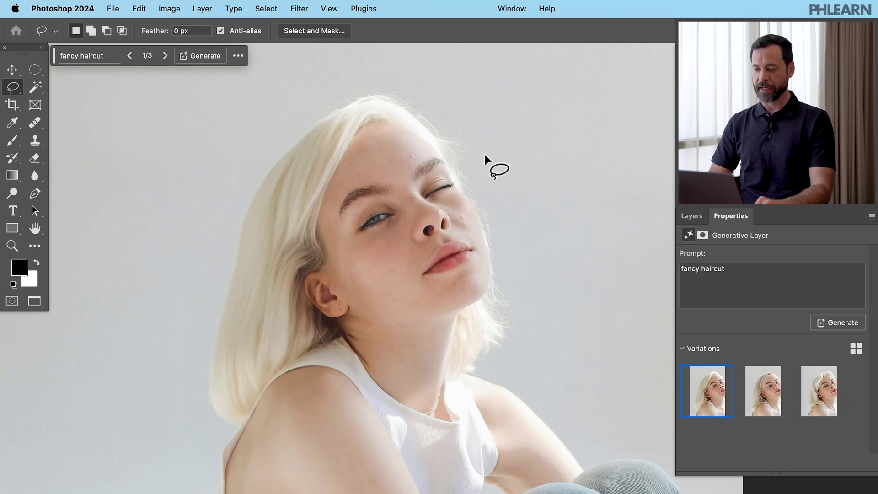
Step: Lasso the right-side hair, generate 'facncy haircut', and keep the second variation
{"action": "mouse_move", "coordinate": [472, 137]}
{"action": "left_mouse_down"}
{"action": "mouse_move", "coordinate": [442, 128]}
{"action": "mouse_move", "coordinate": [443, 167]}
{"action": "left_mouse_up"}
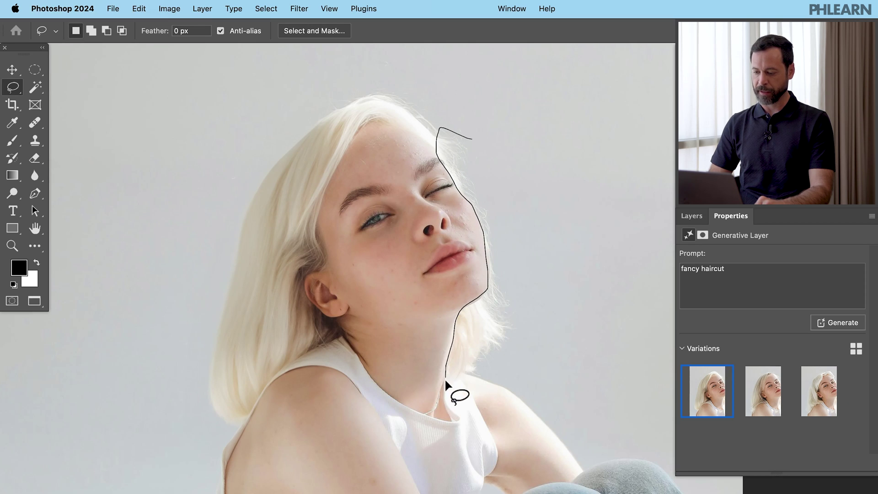
{"action": "left_click_drag", "start_coordinate": [490, 197], "coordinate": [464, 134]}
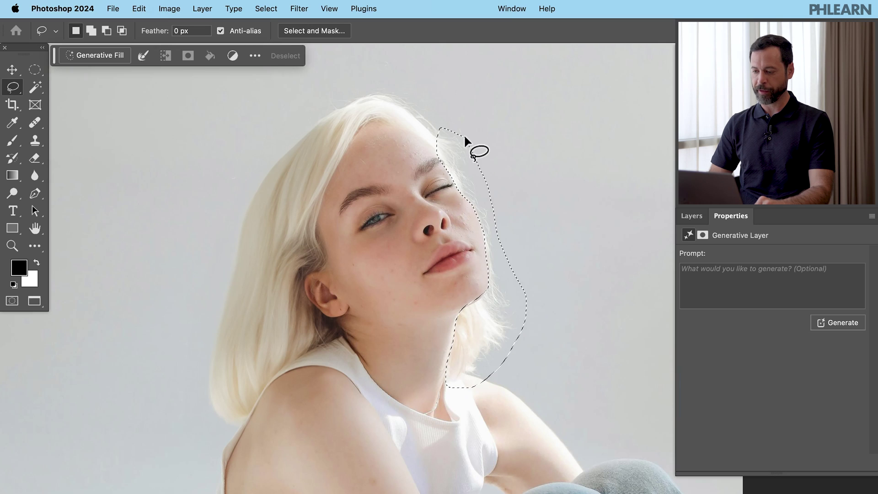
{"action": "left_click", "coordinate": [774, 275]}
{"action": "type", "text": "fa"}
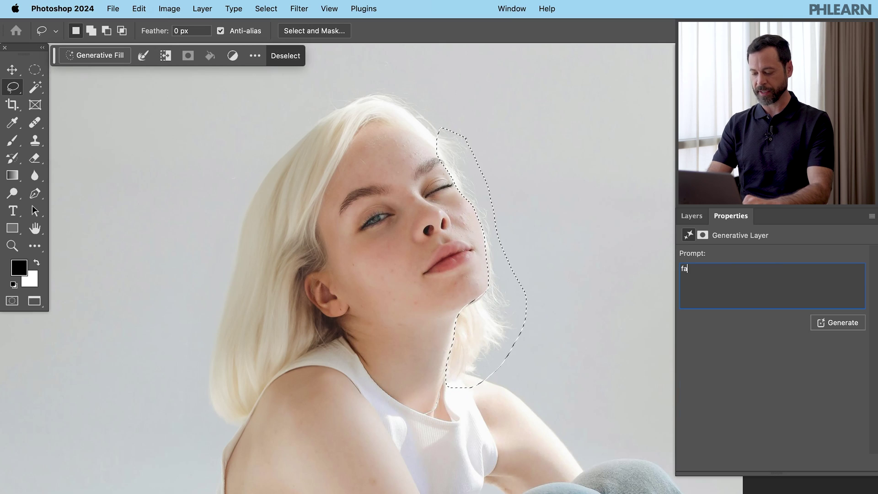
{"action": "type", "text": "cncy haircut"}
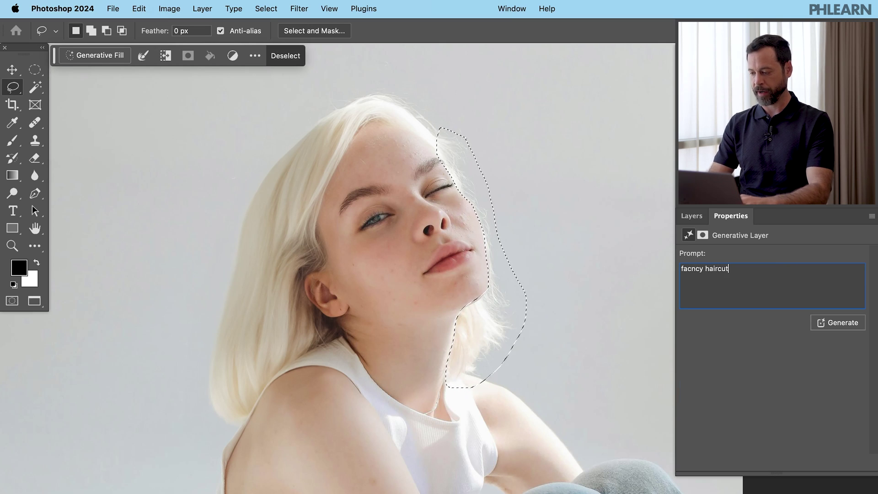
{"action": "key", "text": "Return"}
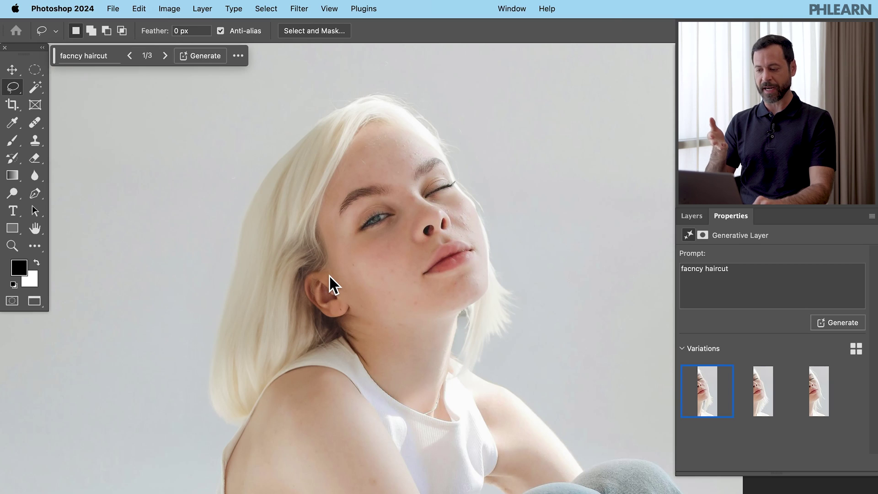
{"action": "left_click", "coordinate": [762, 397]}
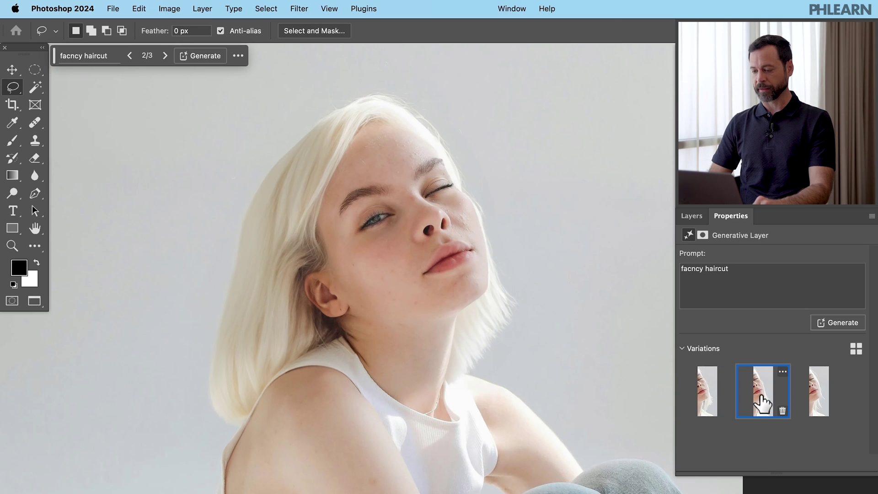
{"action": "left_click", "coordinate": [817, 400]}
{"action": "left_click", "coordinate": [760, 401]}
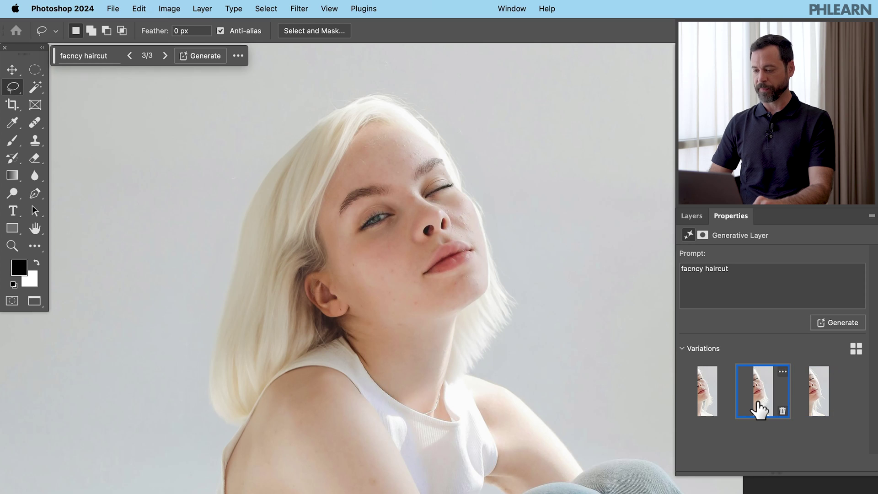
Step: Group both haircut layers into Group 1, leave it hidden, and add an empty layer
{"action": "left_click", "coordinate": [692, 216]}
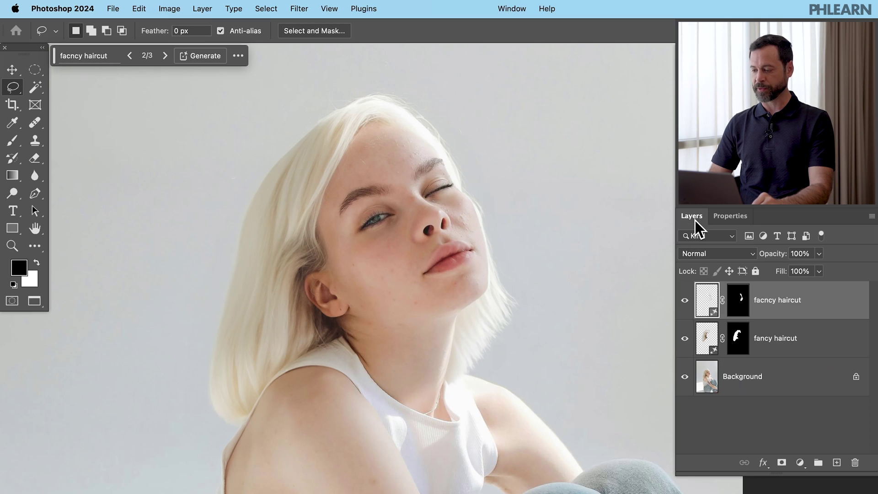
{"action": "left_click", "coordinate": [776, 341], "text": "shift"}
{"action": "key", "text": "super+g"}
{"action": "left_click", "coordinate": [685, 289]}
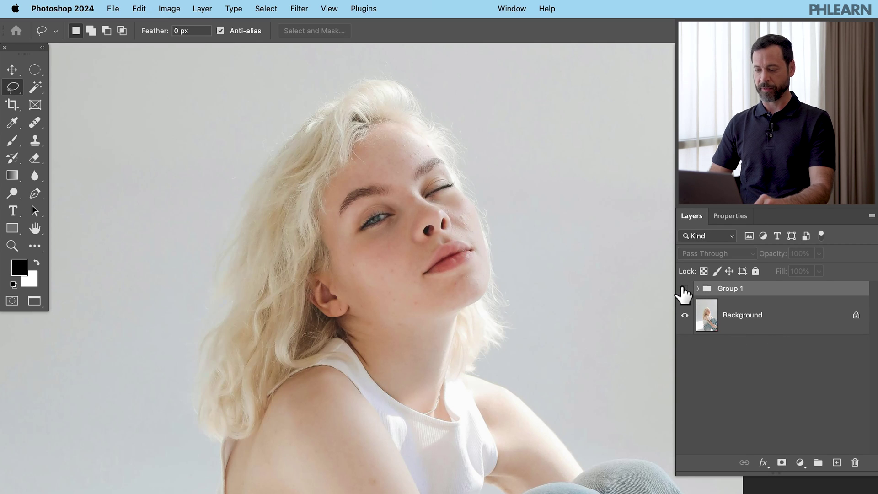
{"action": "left_click", "coordinate": [685, 289]}
{"action": "left_click", "coordinate": [685, 289]}
{"action": "left_click", "coordinate": [685, 289]}
{"action": "left_click", "coordinate": [685, 289]}
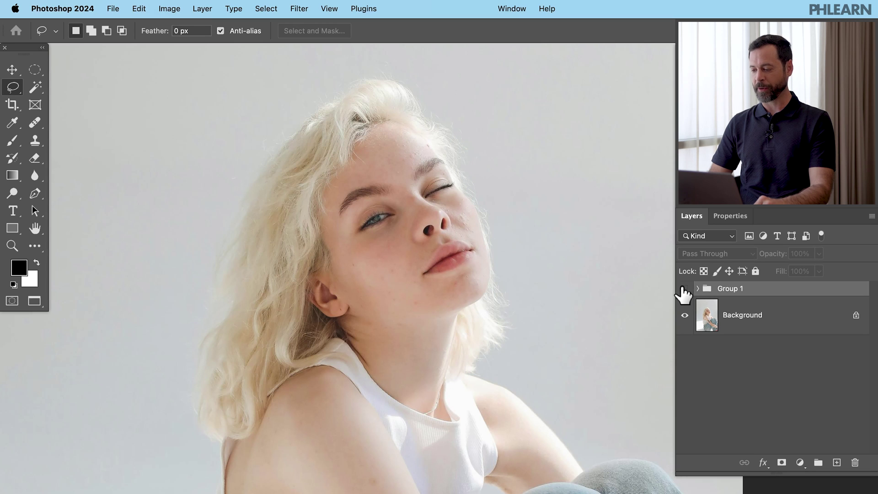
{"action": "key", "text": "super+shift+alt+n"}
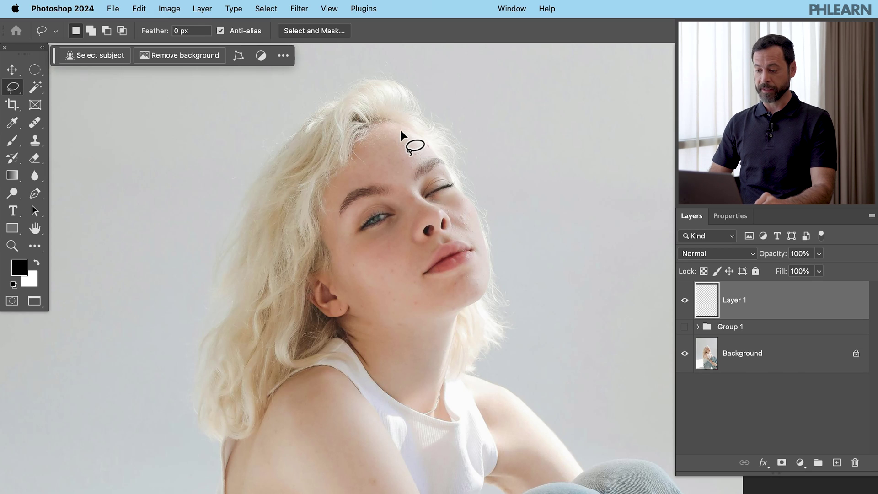
Step: Lasso the left-side hair from forehead down and Generative Fill it with 'blue hair'
{"action": "mouse_move", "coordinate": [401, 133]}
{"action": "left_mouse_down"}
{"action": "mouse_move", "coordinate": [391, 104]}
{"action": "mouse_move", "coordinate": [356, 92]}
{"action": "left_mouse_up"}
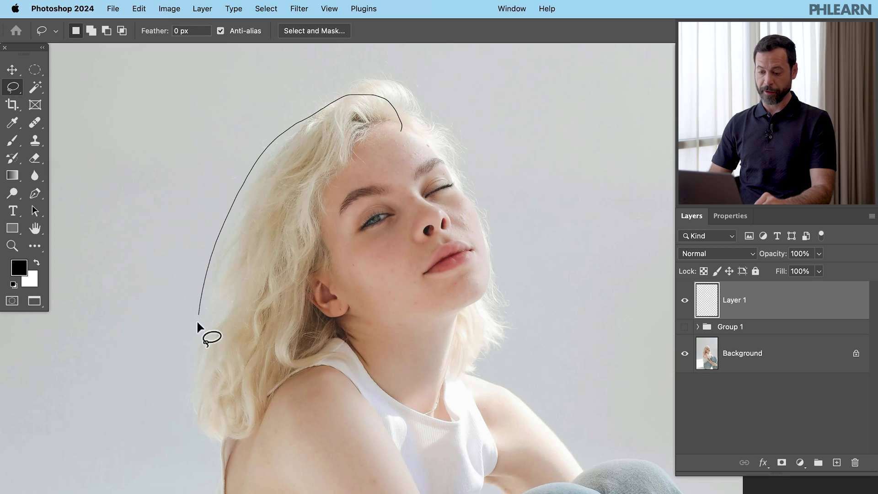
{"action": "left_click_drag", "start_coordinate": [261, 430], "coordinate": [312, 373]}
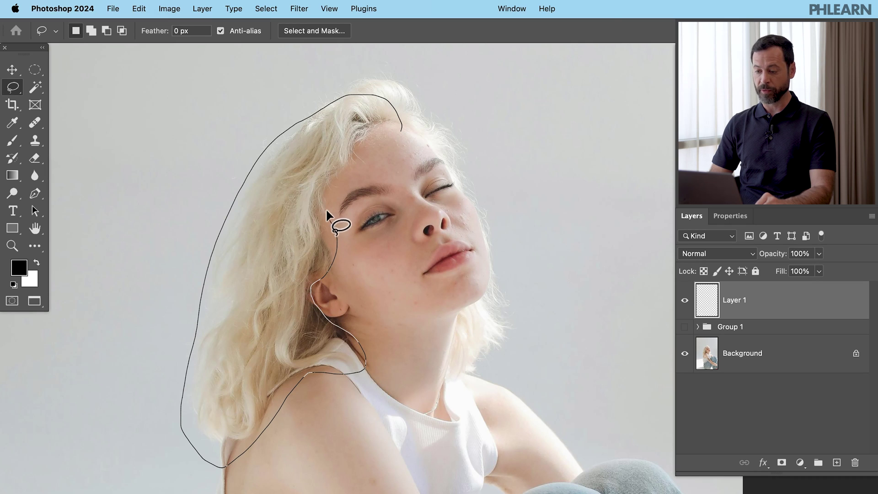
{"action": "left_click_drag", "start_coordinate": [371, 138], "coordinate": [394, 141]}
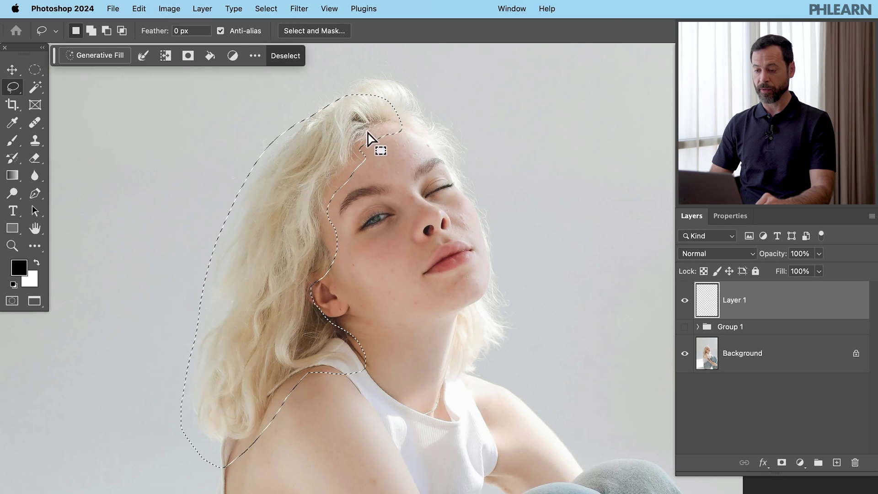
{"action": "left_click", "coordinate": [107, 55]}
{"action": "scroll", "coordinate": [422, 306], "scroll_direction": "down", "scroll_amount": 10}
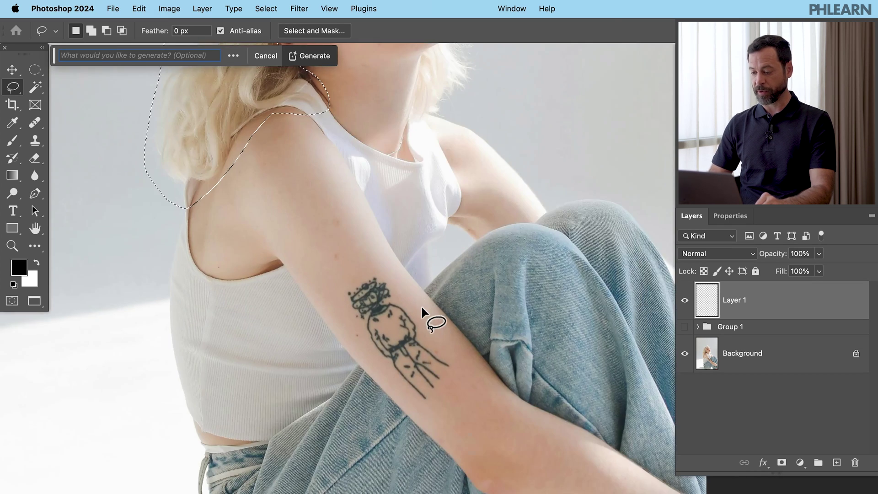
{"action": "scroll", "coordinate": [474, 298], "scroll_direction": "up", "scroll_amount": 10}
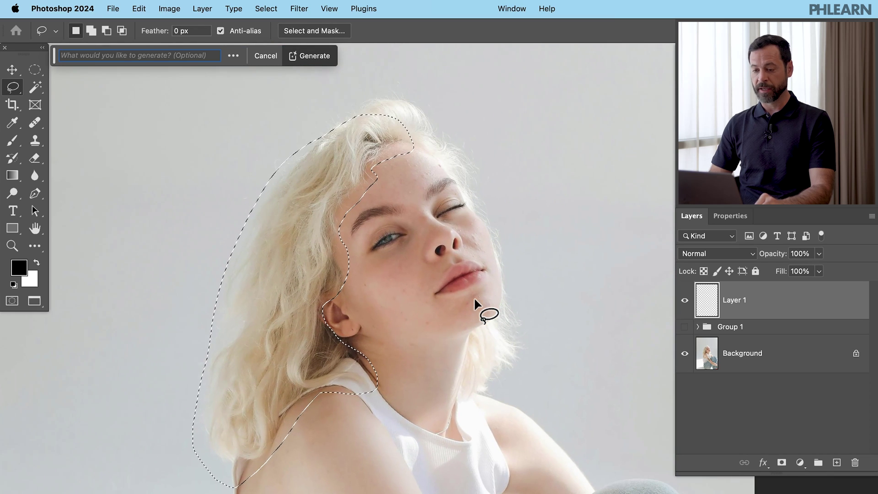
{"action": "type", "text": "blue hair"}
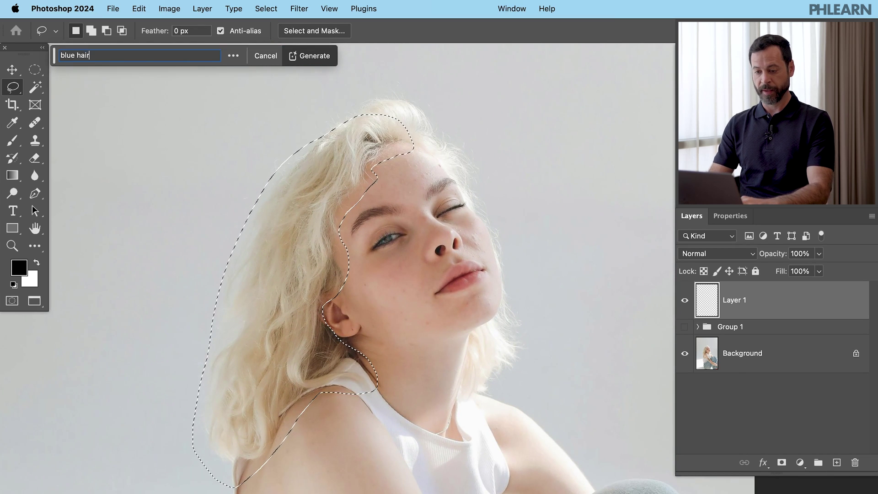
{"action": "key", "text": "Return"}
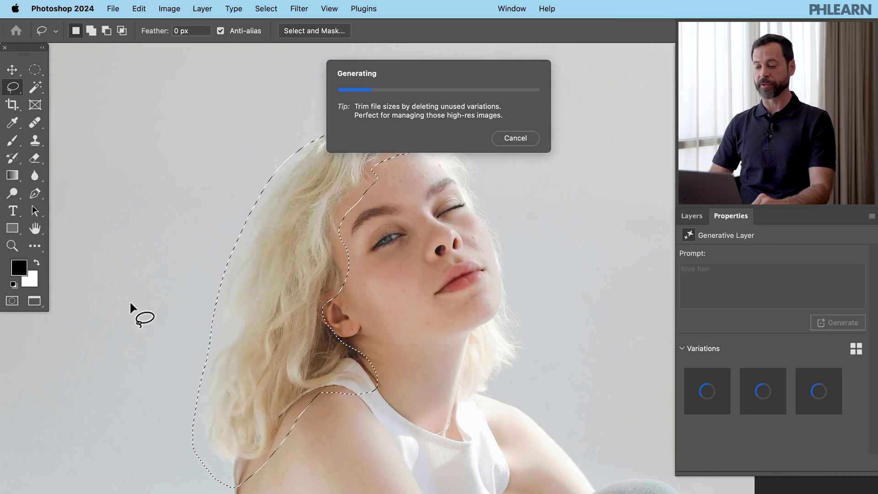
Step: Generate three more 'blue hair' variations and pick the third, wavy blonde with blue streaks
{"action": "scroll", "coordinate": [129, 300], "scroll_direction": "down", "scroll_amount": 3}
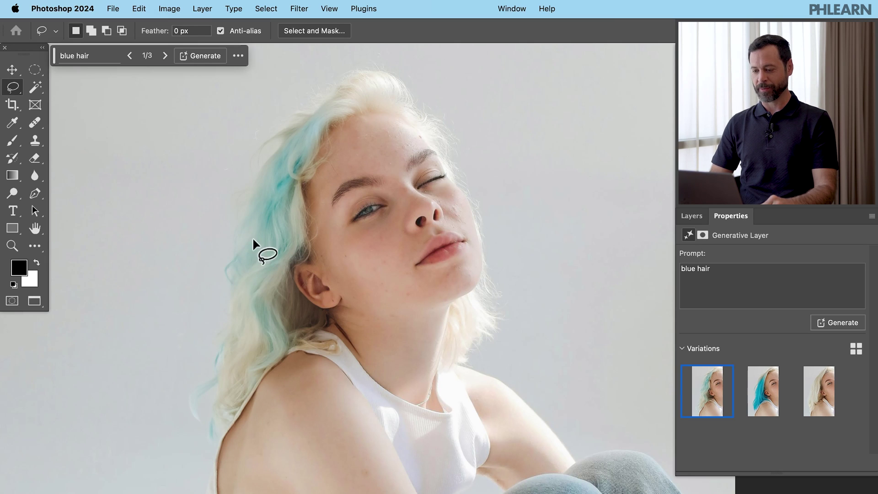
{"action": "left_click", "coordinate": [768, 403]}
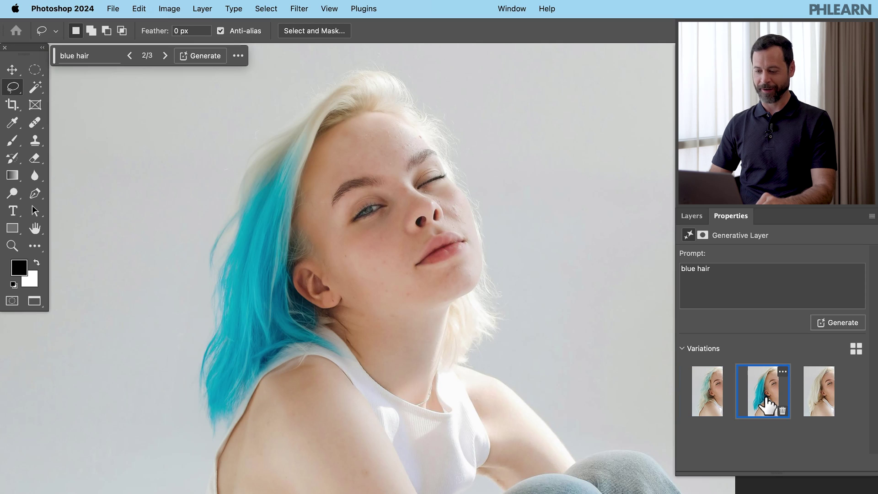
{"action": "left_click", "coordinate": [833, 323]}
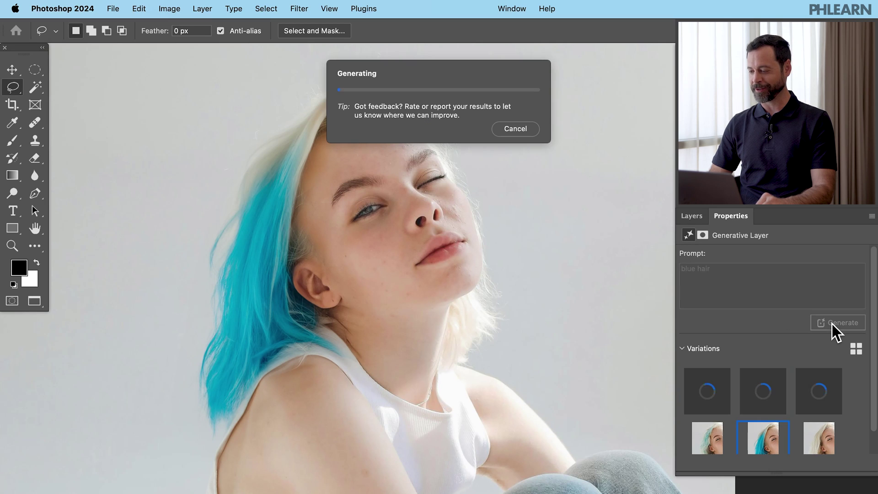
{"action": "scroll", "coordinate": [446, 265], "scroll_direction": "right", "scroll_amount": 3}
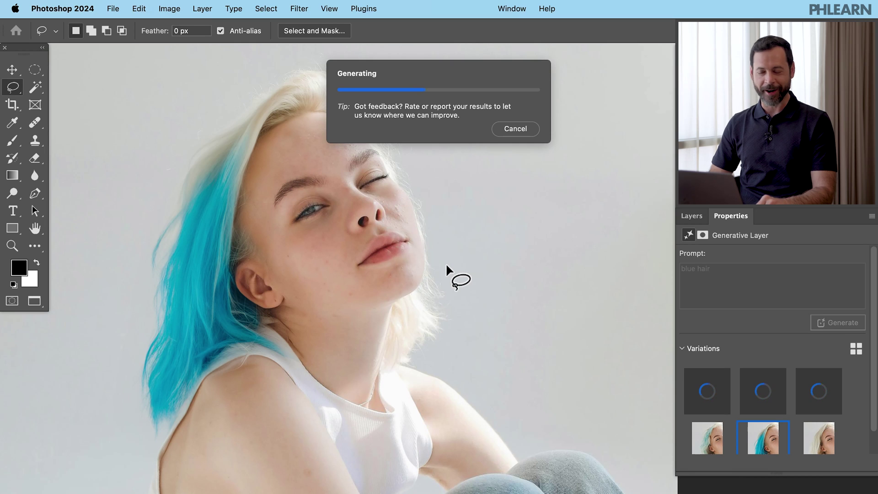
{"action": "scroll", "coordinate": [446, 266], "scroll_direction": "left", "scroll_amount": 2}
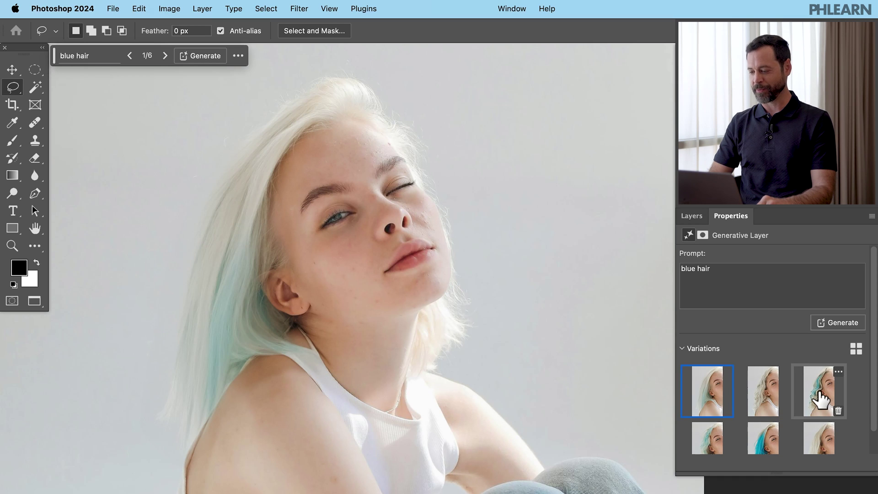
{"action": "left_click", "coordinate": [820, 399]}
{"action": "scroll", "coordinate": [489, 297], "scroll_direction": "down", "scroll_amount": 5}
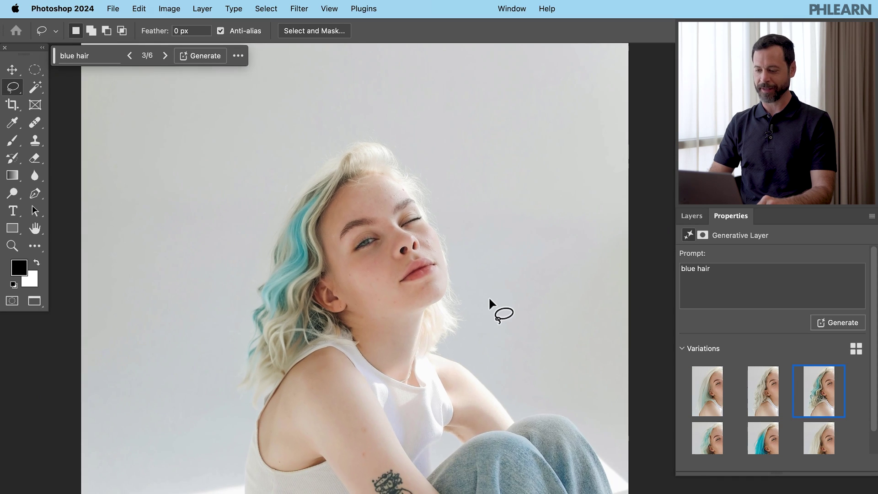
Step: Delete the empty Layer 1 from the Layers panel
{"action": "left_click", "coordinate": [693, 221]}
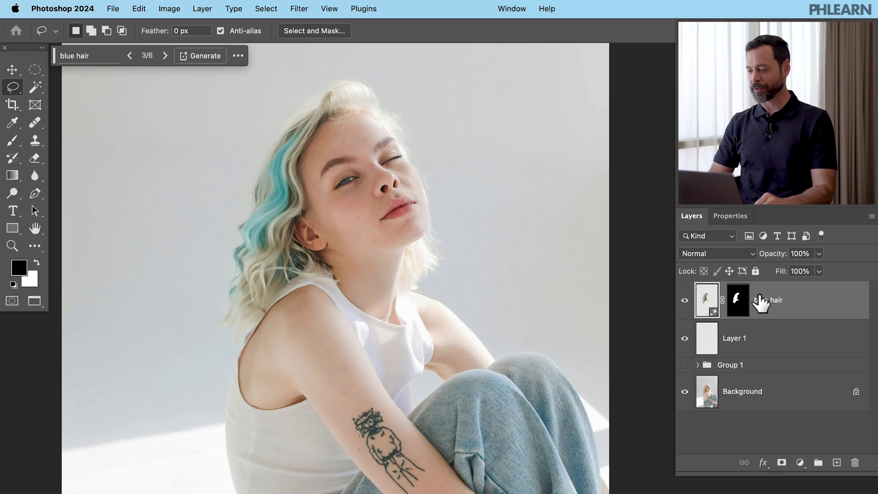
{"action": "left_click", "coordinate": [755, 344]}
{"action": "key", "text": "Delete"}
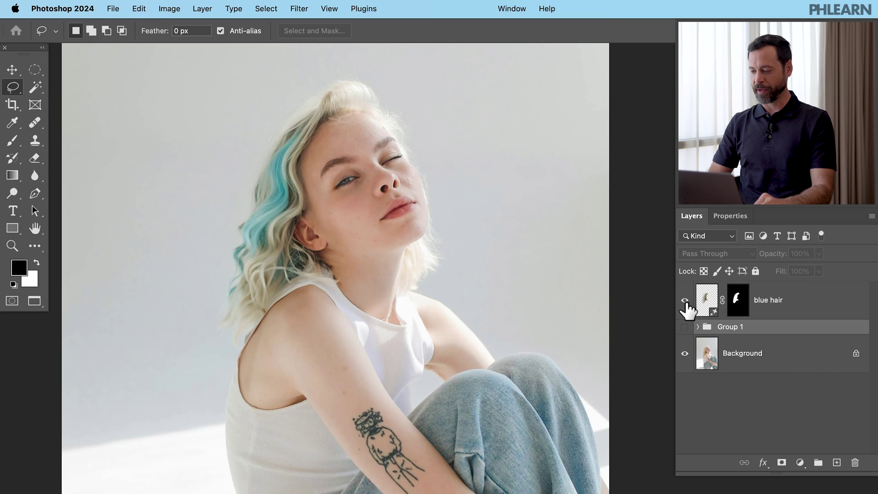
Step: Compare the blue hair layer against Group 1's haircut, ending with blue hair visible
{"action": "left_click", "coordinate": [684, 300]}
{"action": "left_click", "coordinate": [684, 326]}
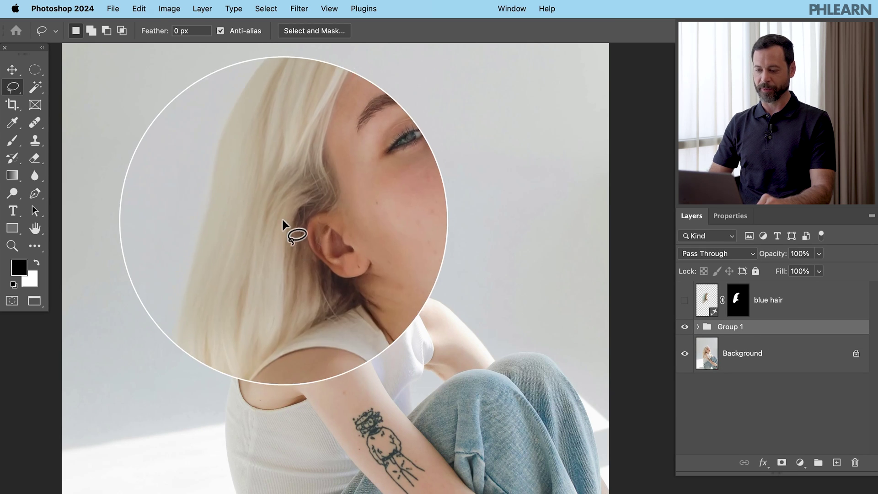
{"action": "left_click", "coordinate": [685, 327]}
{"action": "left_click", "coordinate": [685, 300]}
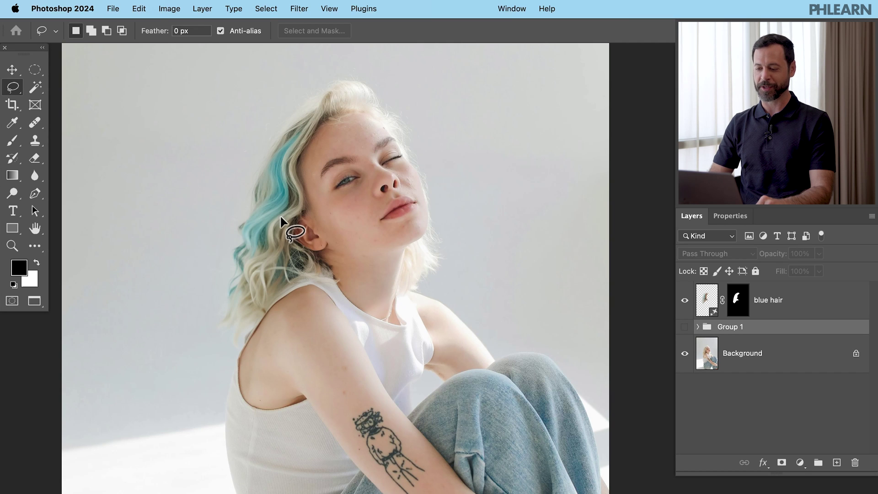